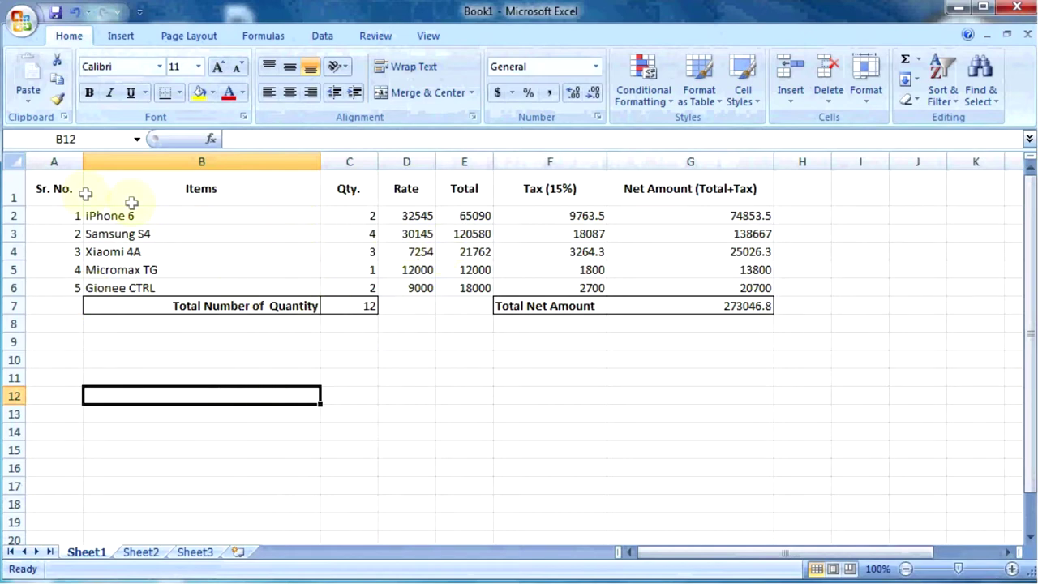
- Review Sheet1's invoice by selecting the quantity, rate, Total, Tax and Net Amount figures
{"action": "left_click", "coordinate": [726, 371]}
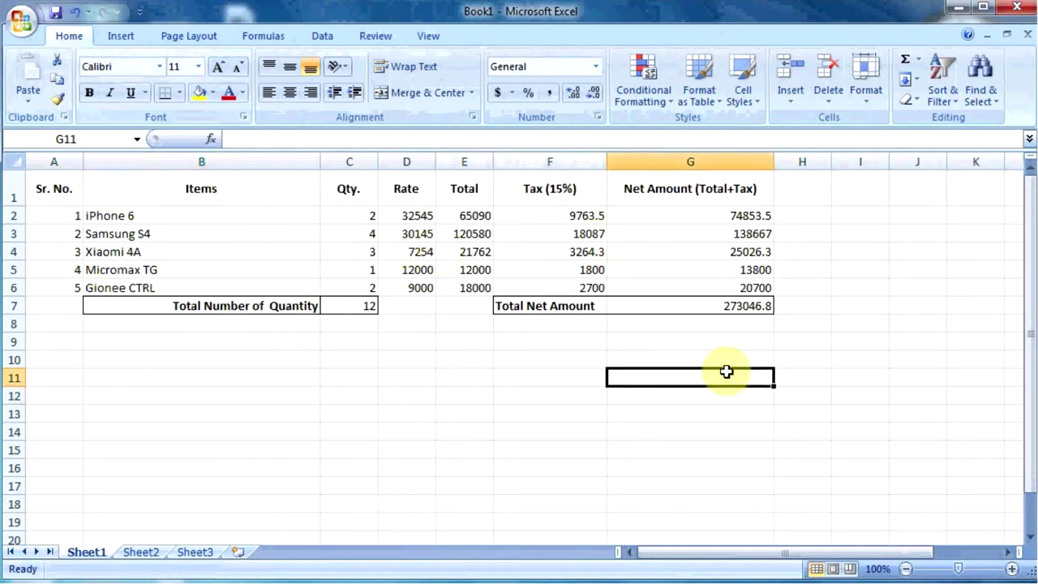
{"action": "left_click", "coordinate": [201, 237]}
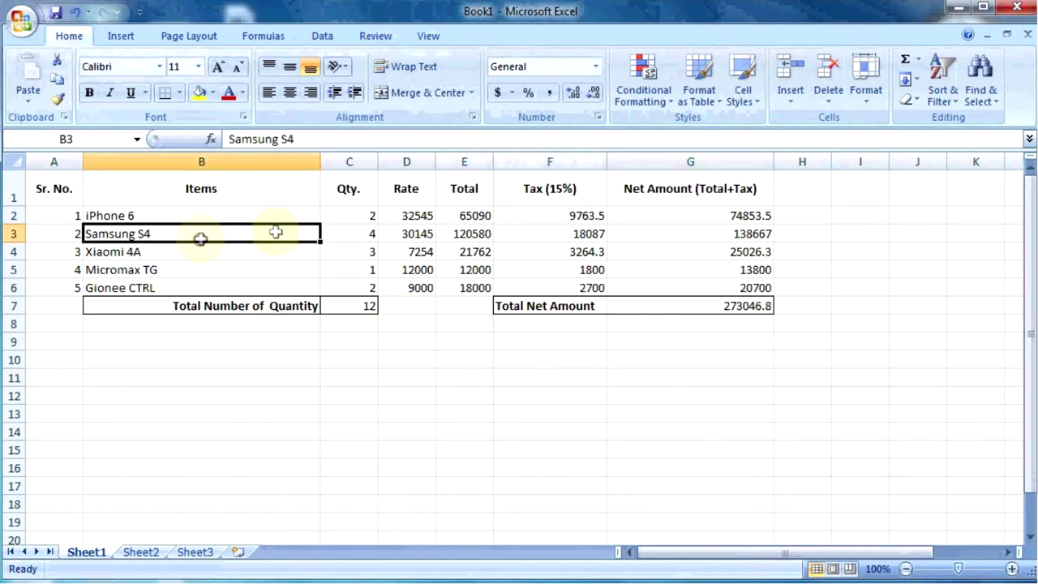
{"action": "left_click_drag", "start_coordinate": [455, 213], "coordinate": [713, 284]}
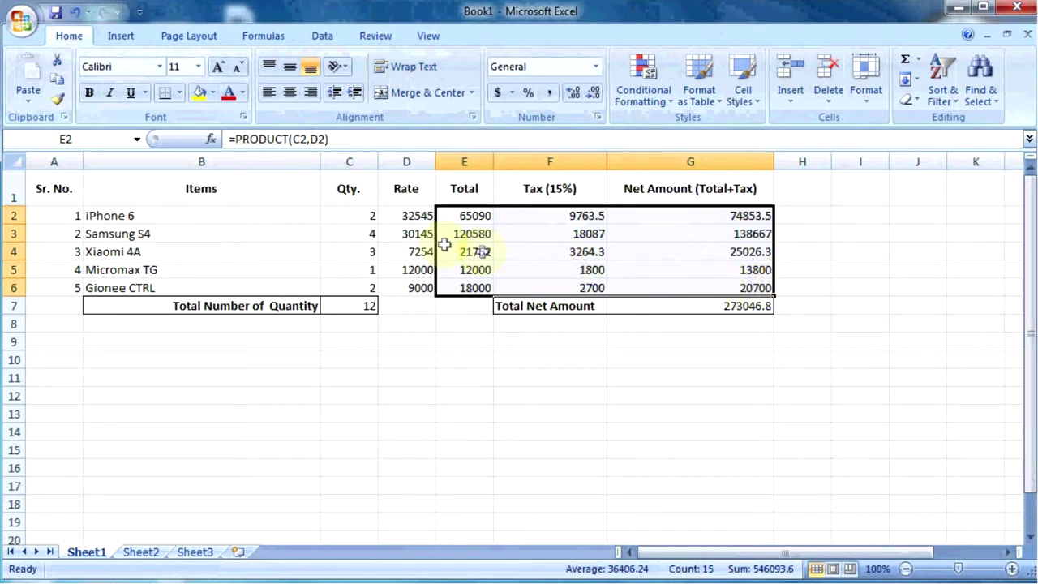
{"action": "left_click_drag", "start_coordinate": [409, 215], "coordinate": [359, 285]}
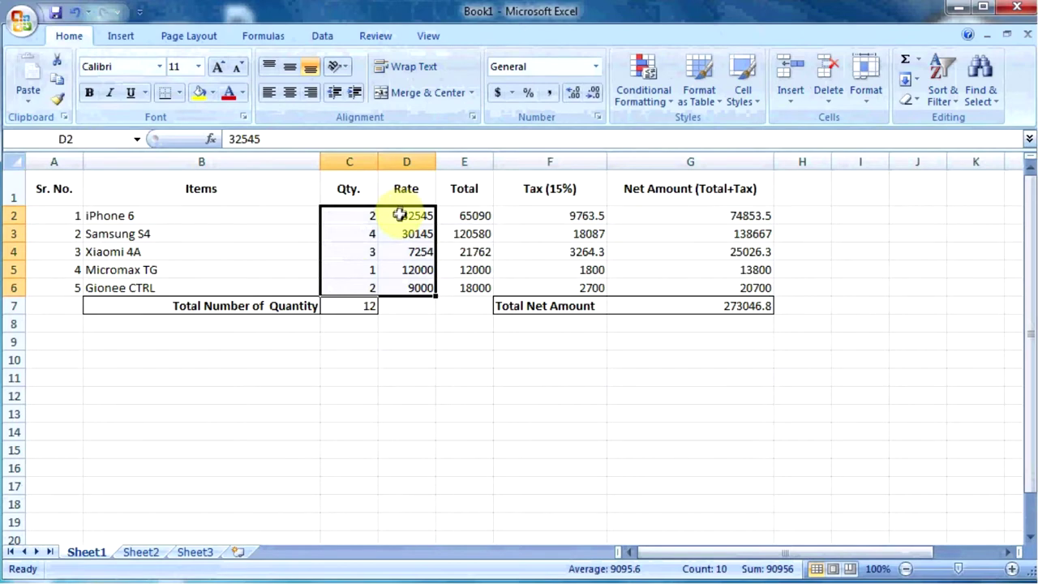
{"action": "left_click_drag", "start_coordinate": [590, 215], "coordinate": [762, 292]}
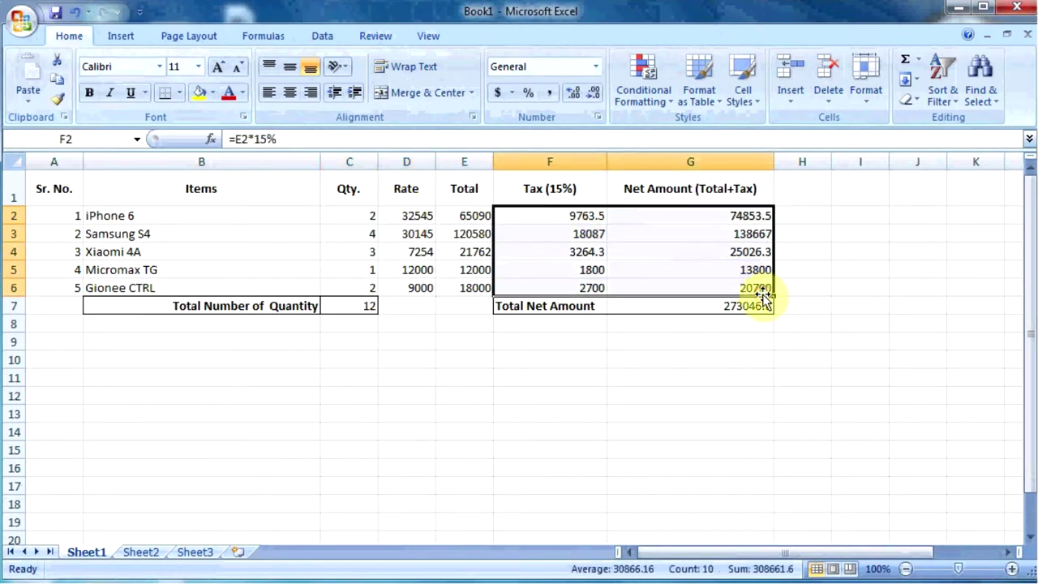
{"action": "left_click", "coordinate": [672, 377]}
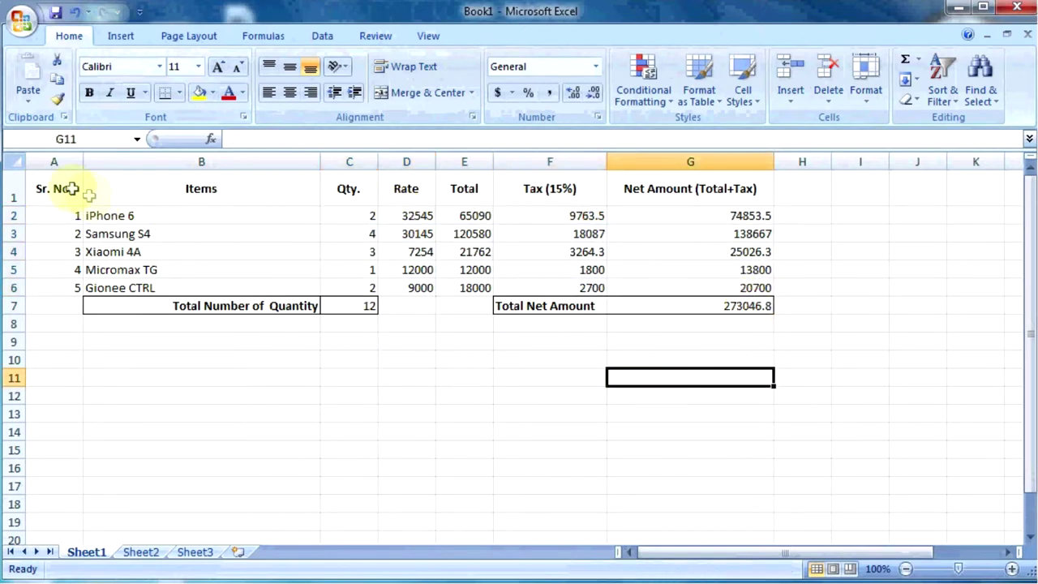
{"action": "left_click_drag", "start_coordinate": [89, 195], "coordinate": [928, 486]}
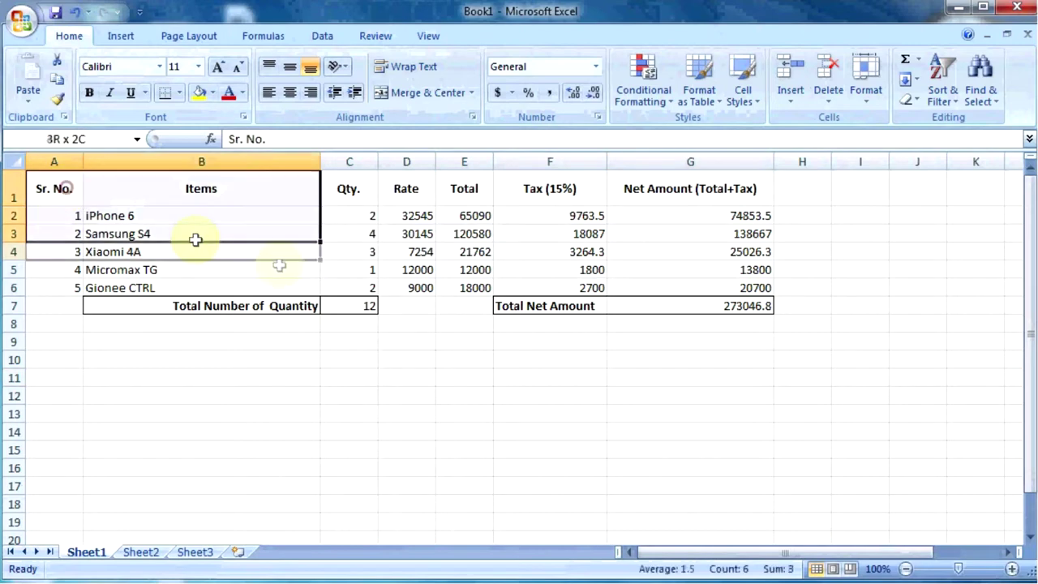
- Select several empty cells below Sheet1's table, ending at D13
{"action": "left_click", "coordinate": [818, 432]}
{"action": "left_click", "coordinate": [575, 397]}
{"action": "left_click", "coordinate": [654, 395]}
{"action": "left_click", "coordinate": [655, 375]}
{"action": "left_click", "coordinate": [547, 380]}
{"action": "left_click", "coordinate": [545, 410]}
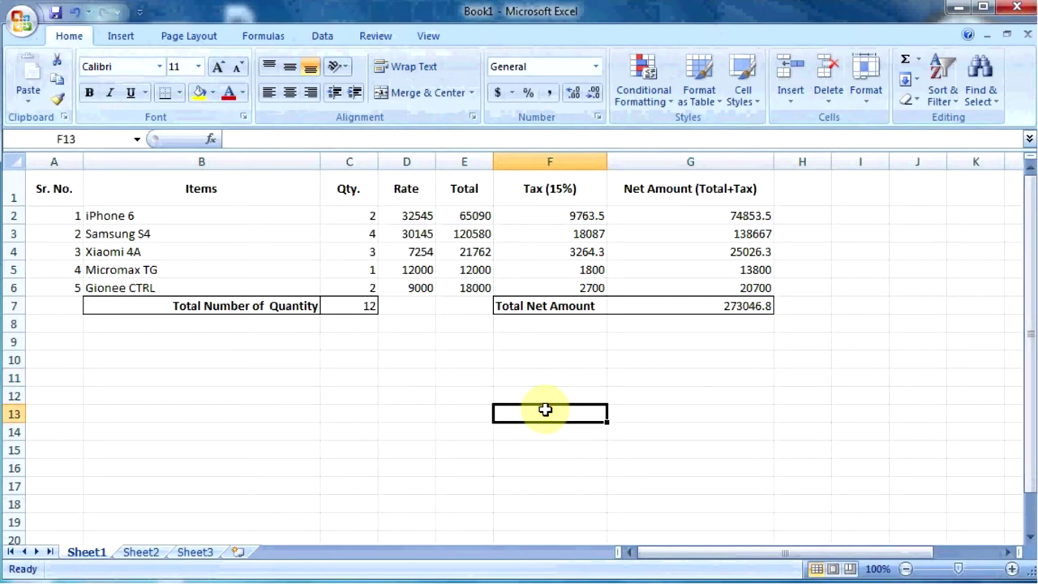
{"action": "left_click", "coordinate": [454, 375]}
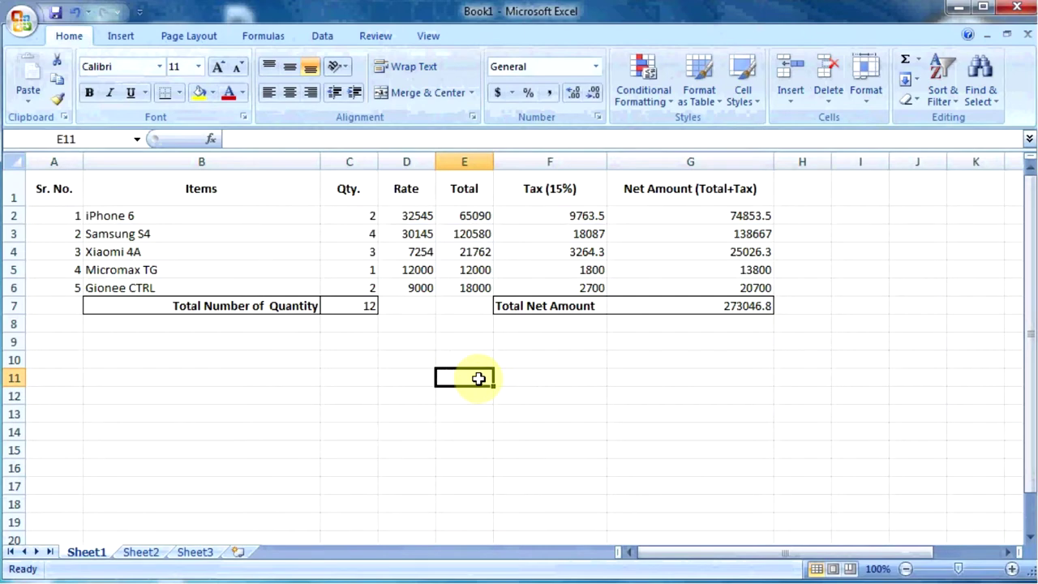
{"action": "left_click", "coordinate": [539, 376]}
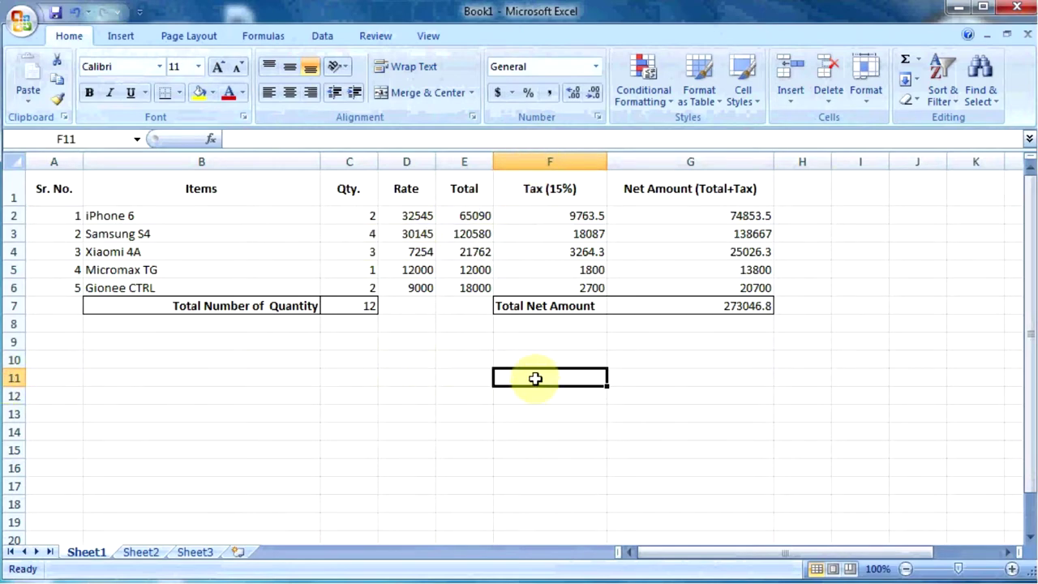
{"action": "left_click", "coordinate": [369, 413]}
{"action": "left_click", "coordinate": [421, 414]}
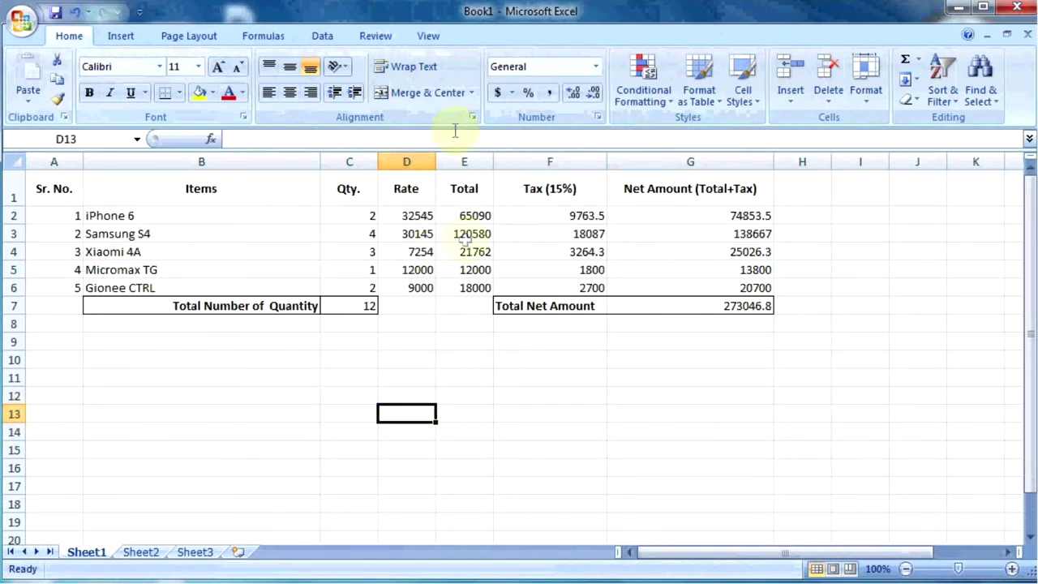
- Check cell D13's address, then show and dismiss the quick summary functions list
{"action": "left_click", "coordinate": [56, 139]}
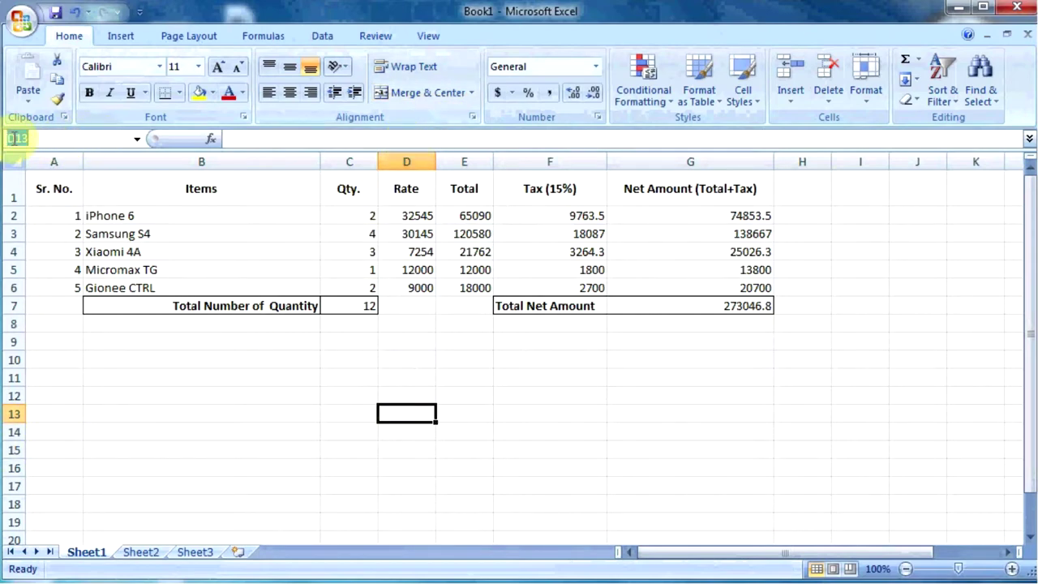
{"action": "left_click", "coordinate": [373, 366]}
{"action": "left_click", "coordinate": [400, 413]}
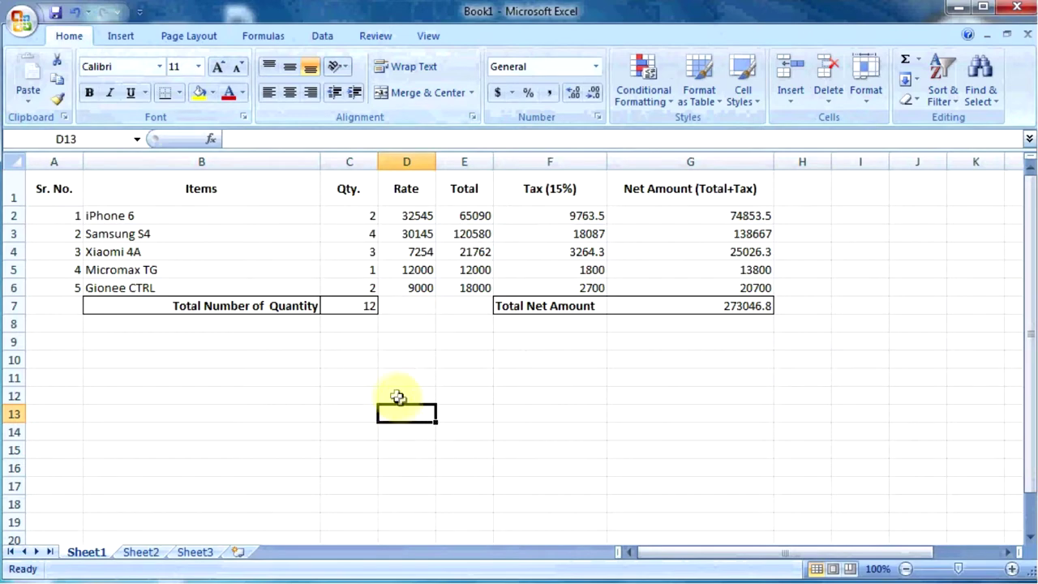
{"action": "left_click", "coordinate": [391, 382]}
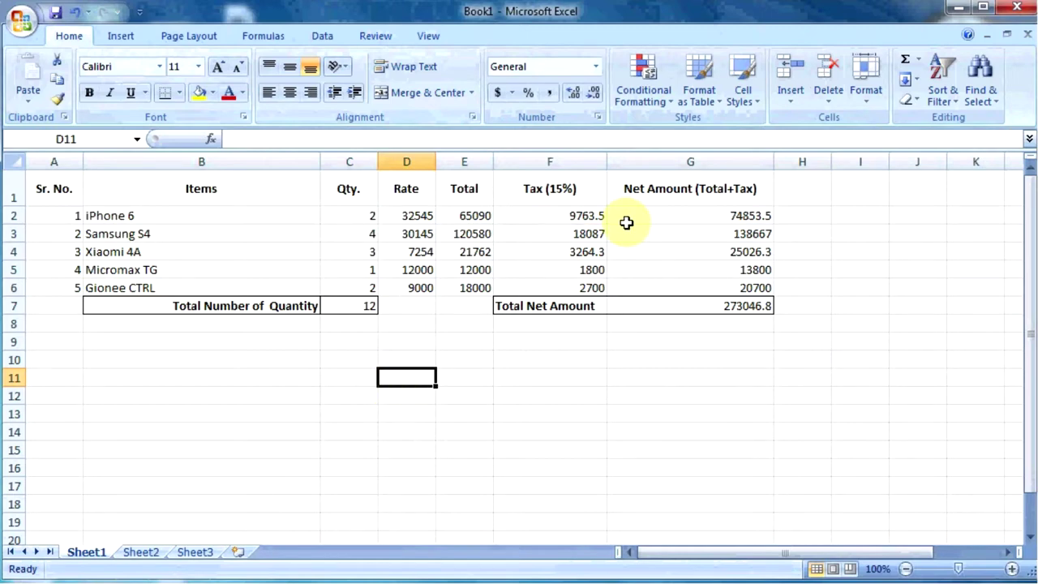
{"action": "left_click", "coordinate": [917, 60]}
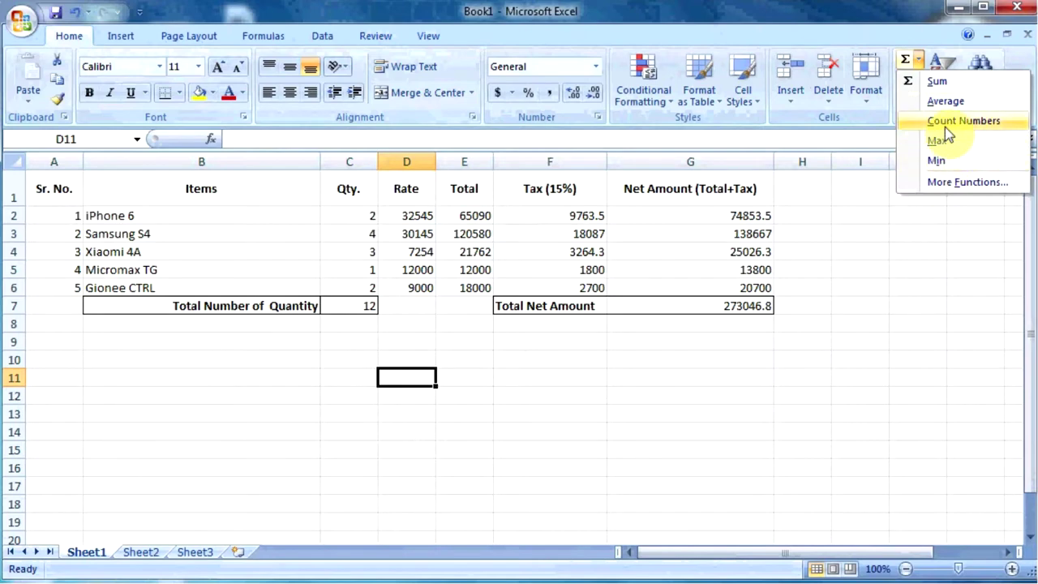
{"action": "left_click", "coordinate": [894, 268]}
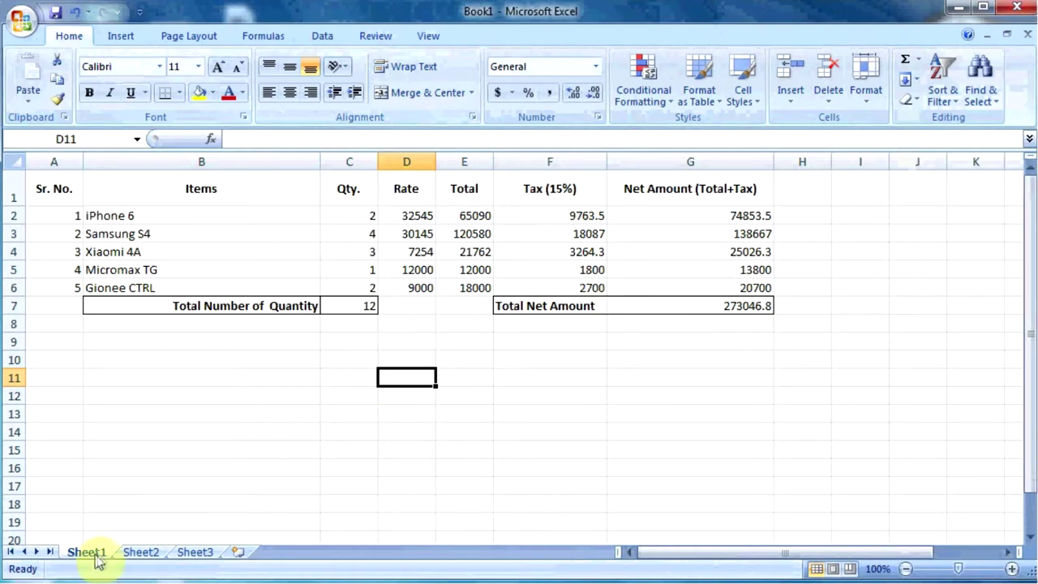
- Compare Sheet2 with the empty Sheet3, then add a new worksheet Sheet4 after Sheet3
{"action": "left_click", "coordinate": [140, 554]}
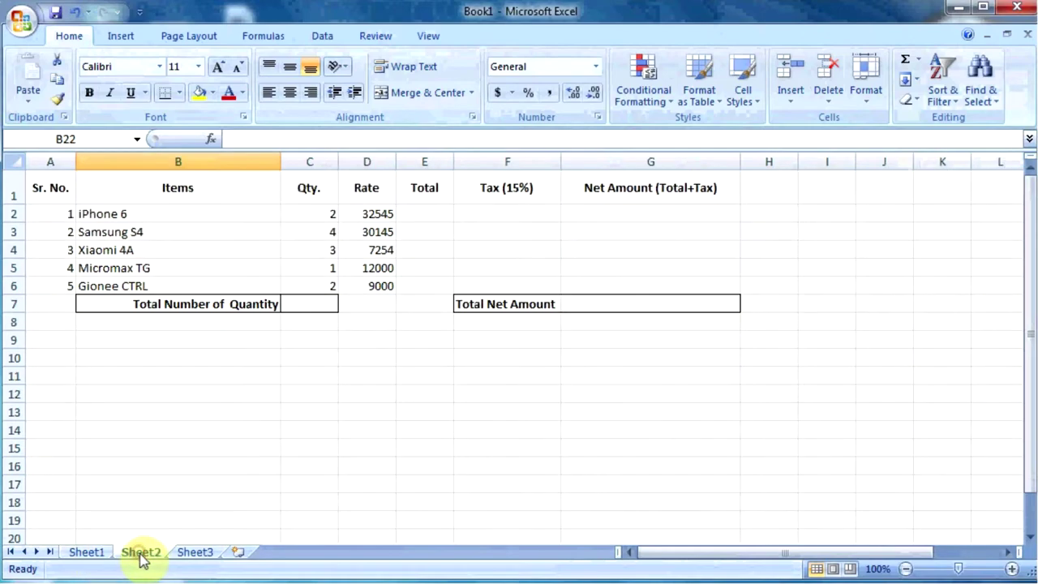
{"action": "left_click", "coordinate": [196, 554]}
{"action": "left_click", "coordinate": [141, 554]}
{"action": "left_click", "coordinate": [195, 554]}
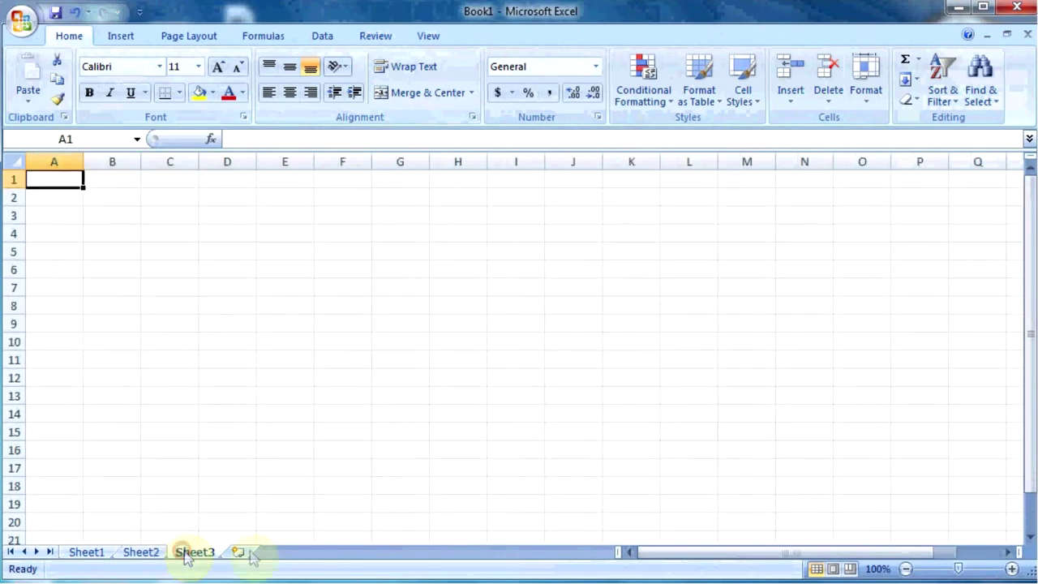
{"action": "left_click", "coordinate": [238, 553]}
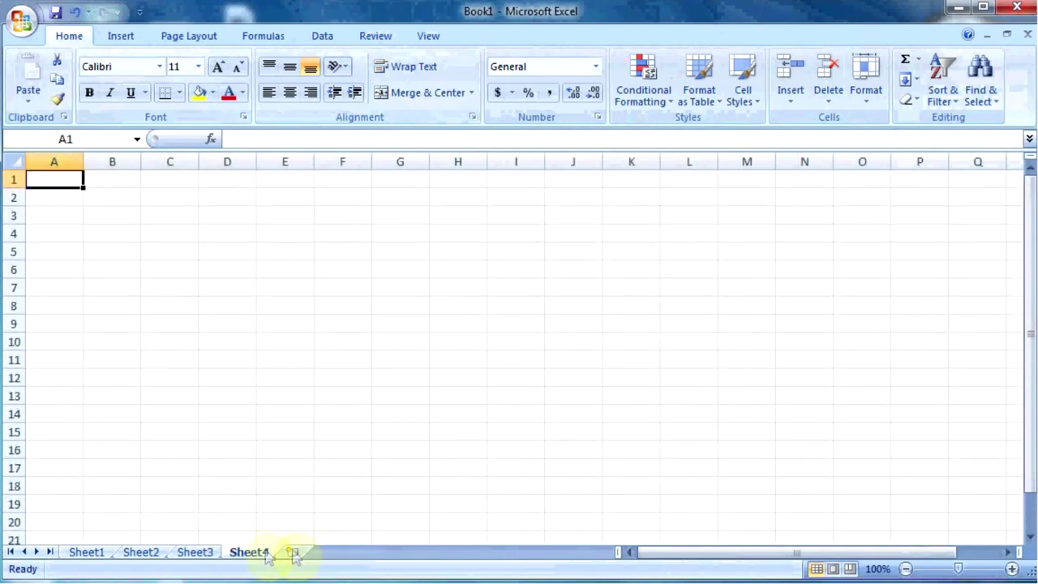
- Compare Sheet1's completed invoice with Sheet2's empty formula columns, ending on Sheet1
{"action": "left_click", "coordinate": [96, 557]}
{"action": "left_click", "coordinate": [140, 555]}
{"action": "left_click", "coordinate": [82, 553]}
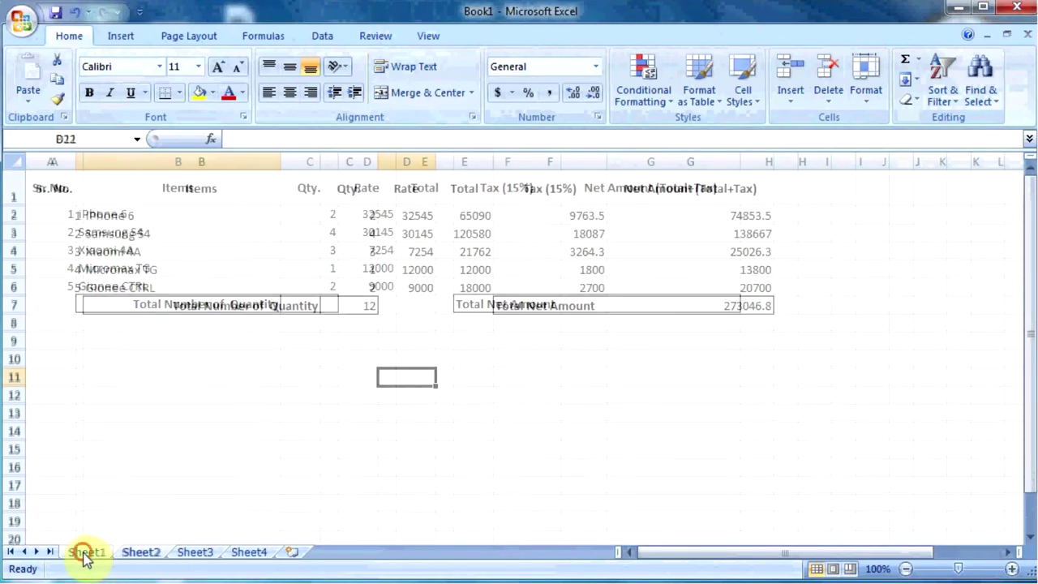
{"action": "left_click", "coordinate": [146, 555]}
{"action": "left_click", "coordinate": [94, 557]}
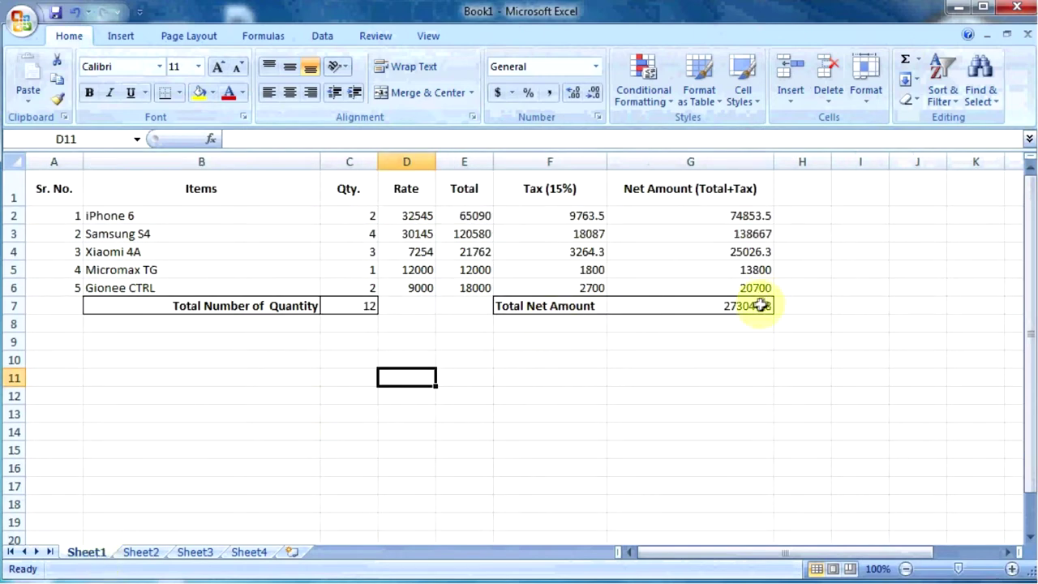
{"action": "left_click_drag", "start_coordinate": [750, 305], "coordinate": [73, 168]}
{"action": "left_click", "coordinate": [54, 188]}
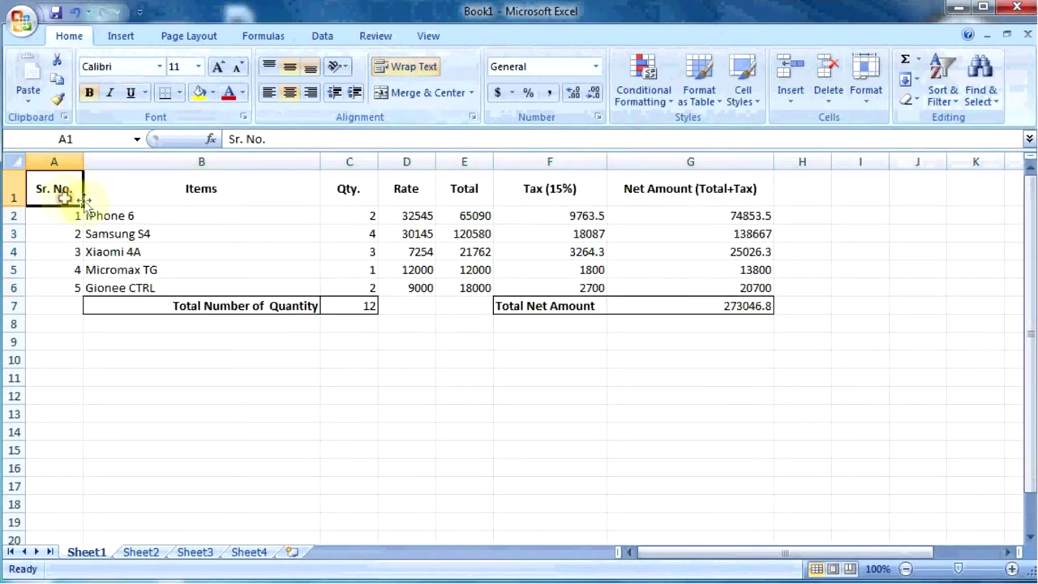
{"action": "left_click", "coordinate": [514, 361]}
{"action": "left_click", "coordinate": [140, 554]}
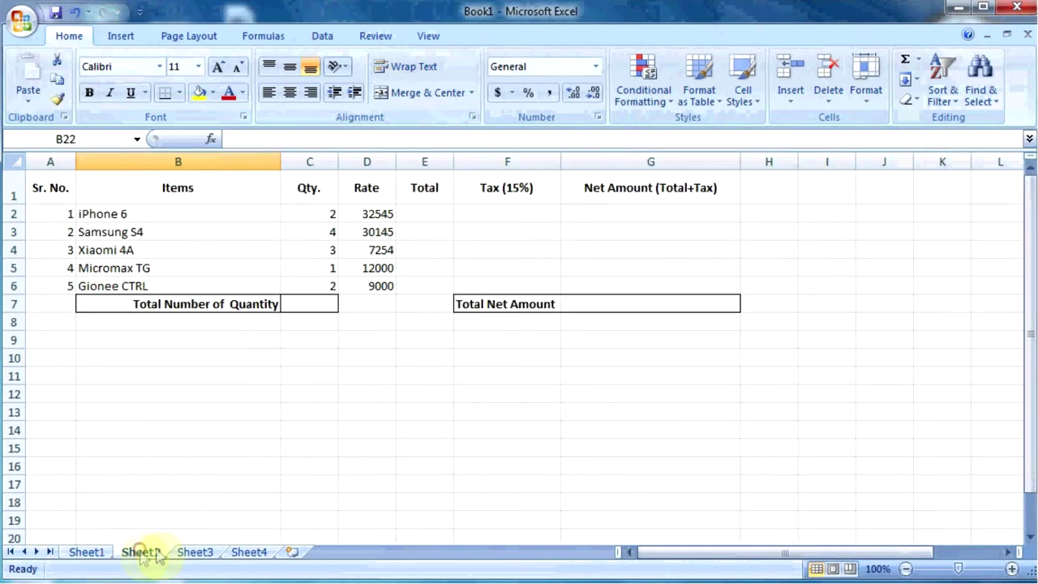
{"action": "left_click_drag", "start_coordinate": [700, 311], "coordinate": [32, 174]}
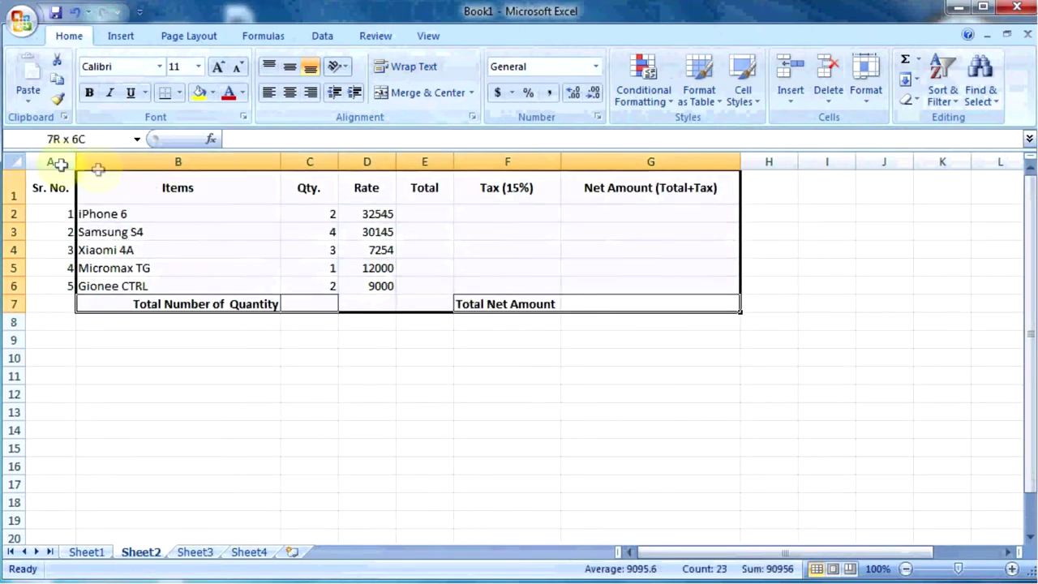
{"action": "left_click_drag", "start_coordinate": [35, 180], "coordinate": [699, 313]}
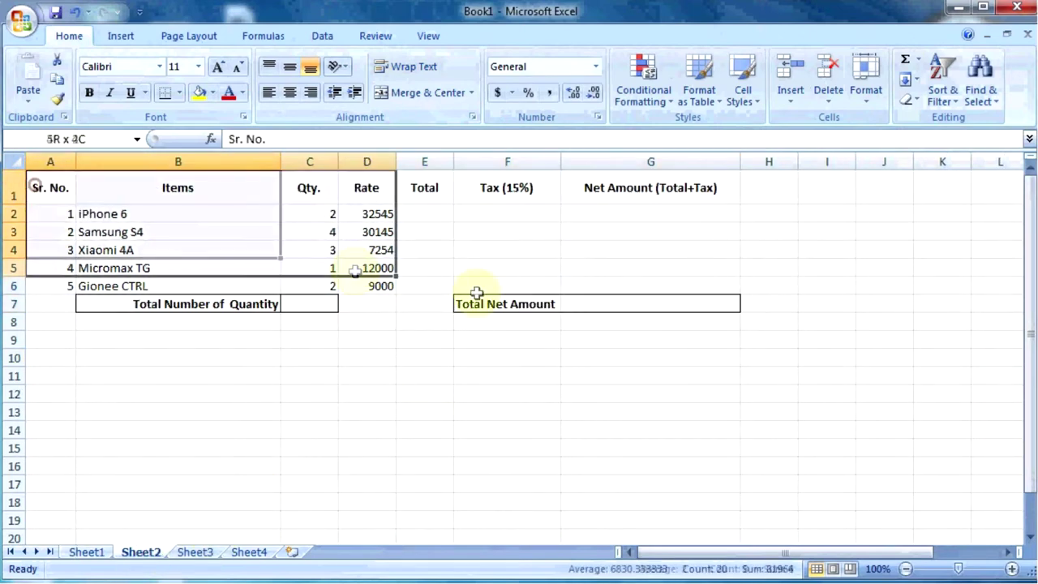
{"action": "left_click", "coordinate": [312, 231]}
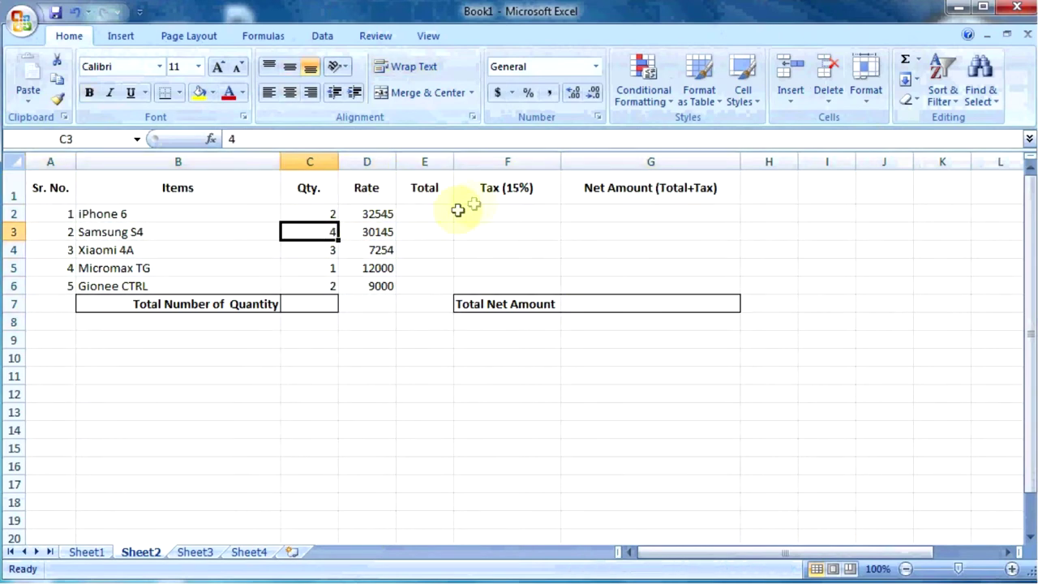
{"action": "left_click_drag", "start_coordinate": [424, 214], "coordinate": [654, 286]}
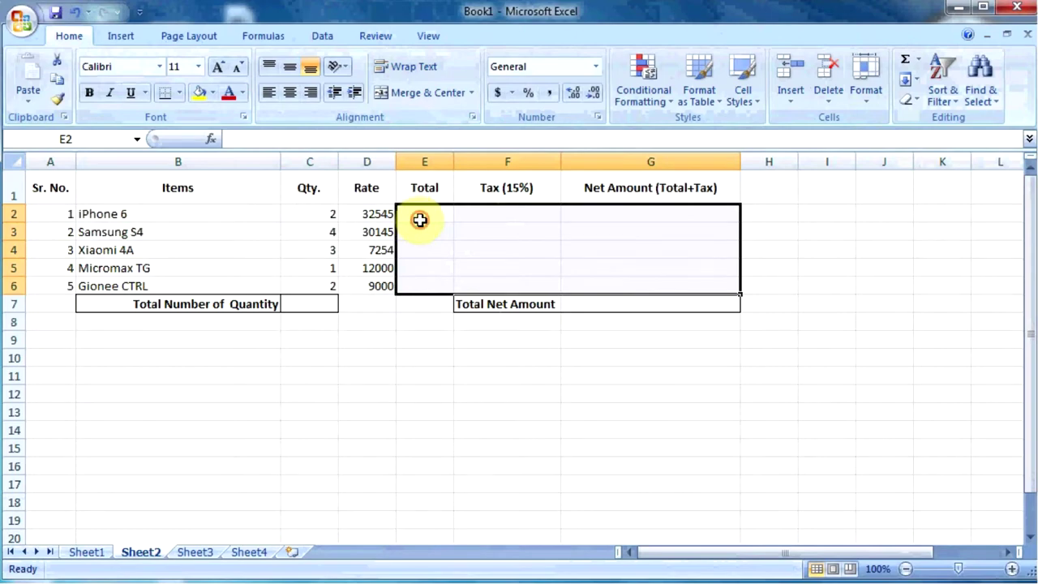
{"action": "left_click", "coordinate": [495, 305]}
{"action": "left_click", "coordinate": [86, 552]}
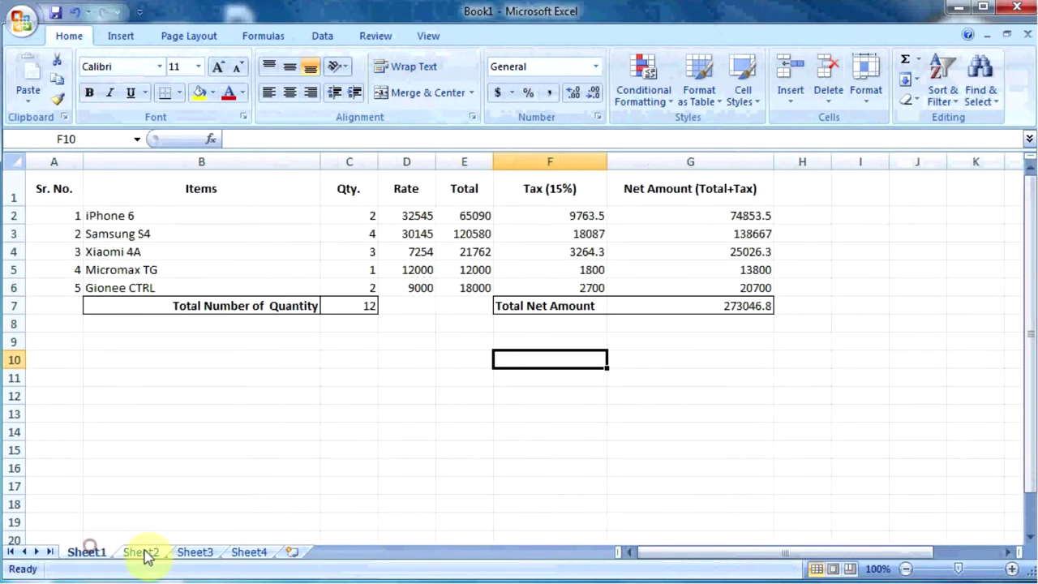
{"action": "left_click", "coordinate": [141, 553]}
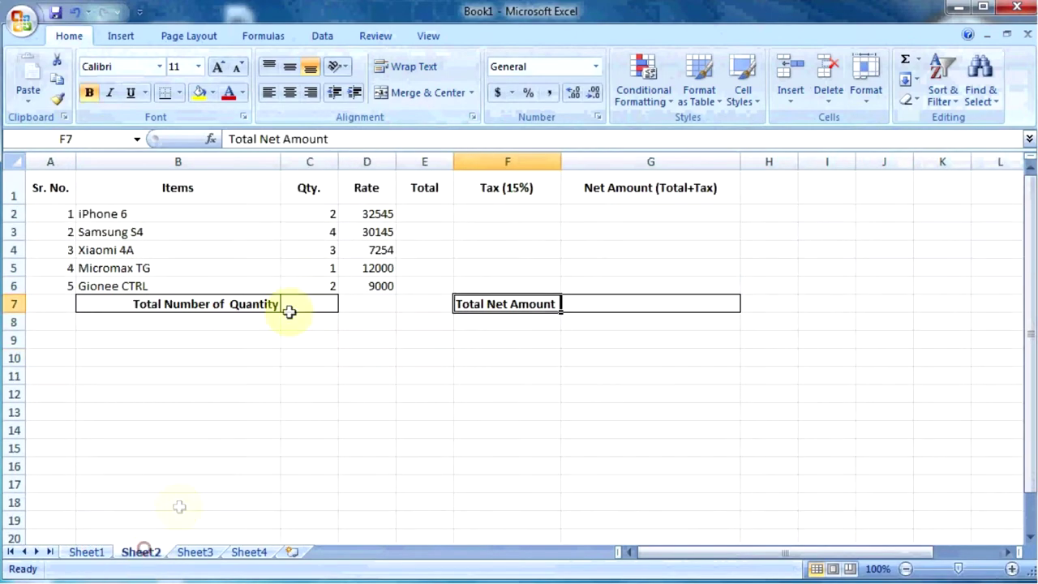
{"action": "left_click", "coordinate": [377, 212]}
{"action": "left_click_drag", "start_coordinate": [438, 199], "coordinate": [436, 289]}
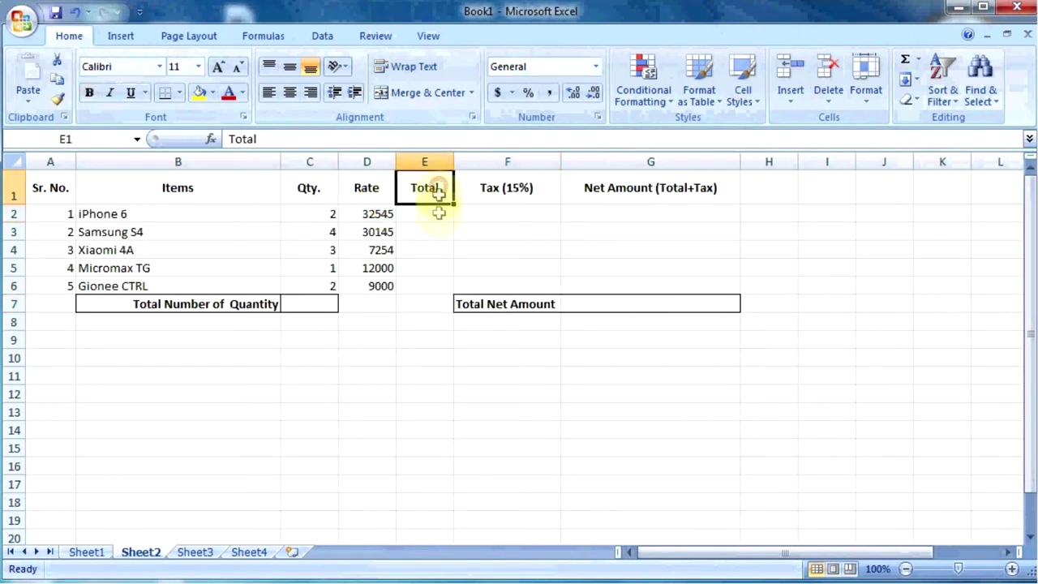
{"action": "left_click_drag", "start_coordinate": [505, 191], "coordinate": [505, 285]}
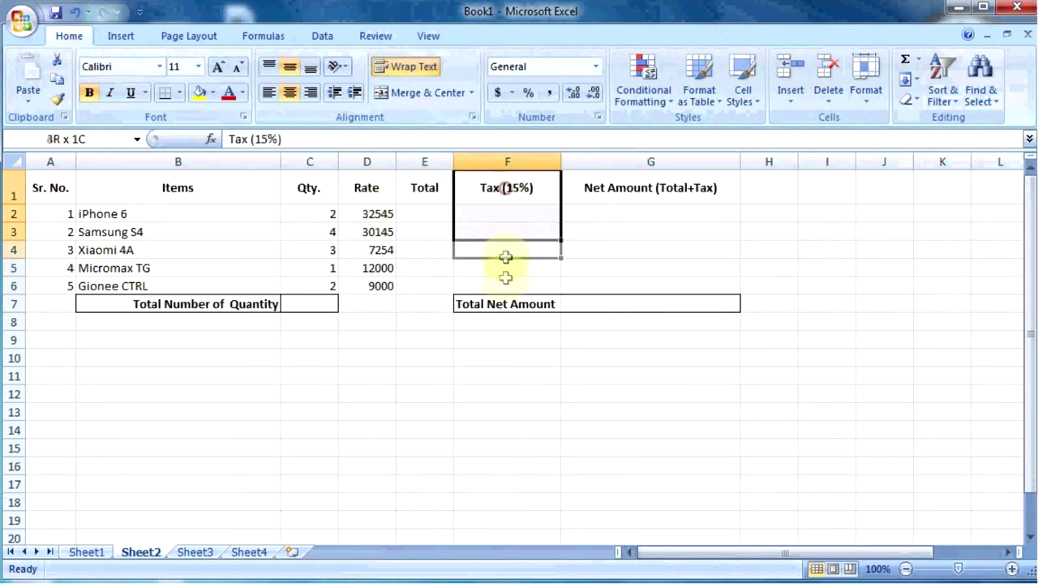
{"action": "left_click_drag", "start_coordinate": [686, 190], "coordinate": [677, 290]}
{"action": "left_click", "coordinate": [408, 318]}
{"action": "left_click", "coordinate": [328, 302]}
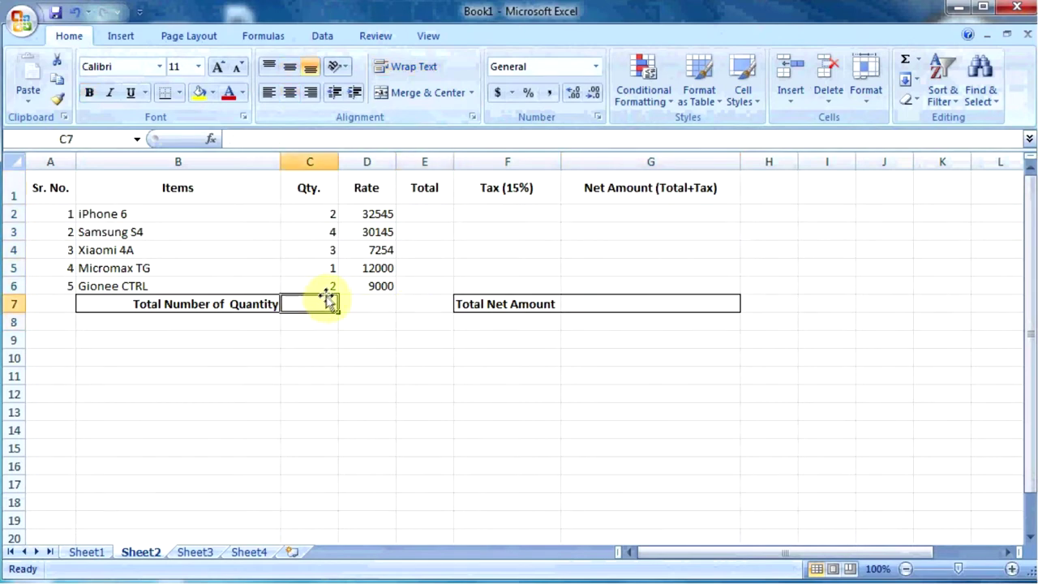
{"action": "left_click", "coordinate": [314, 373]}
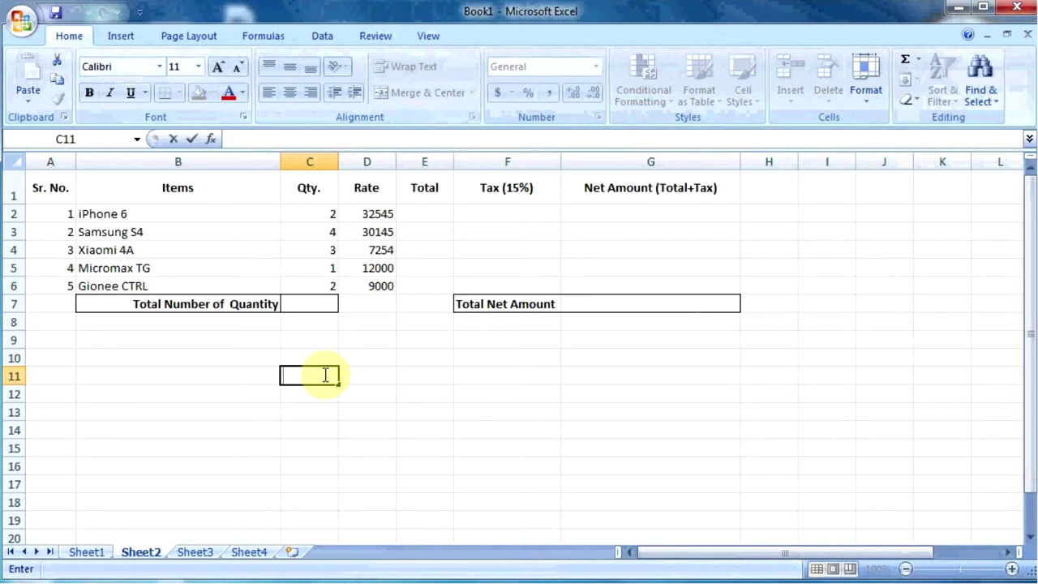
{"action": "type", "text": "sum"}
{"action": "left_click", "coordinate": [325, 375]}
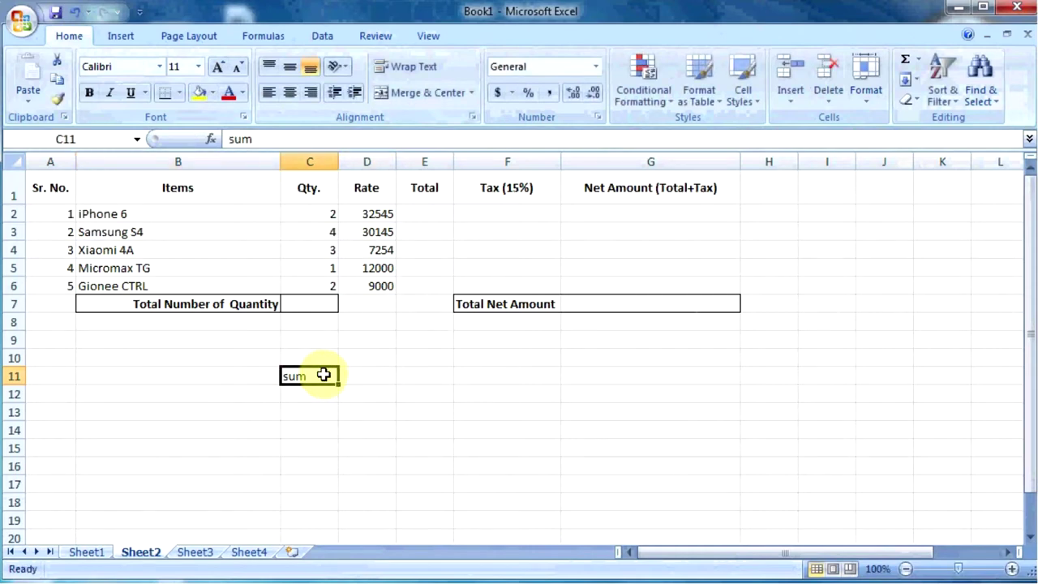
{"action": "double_click", "coordinate": [324, 375]}
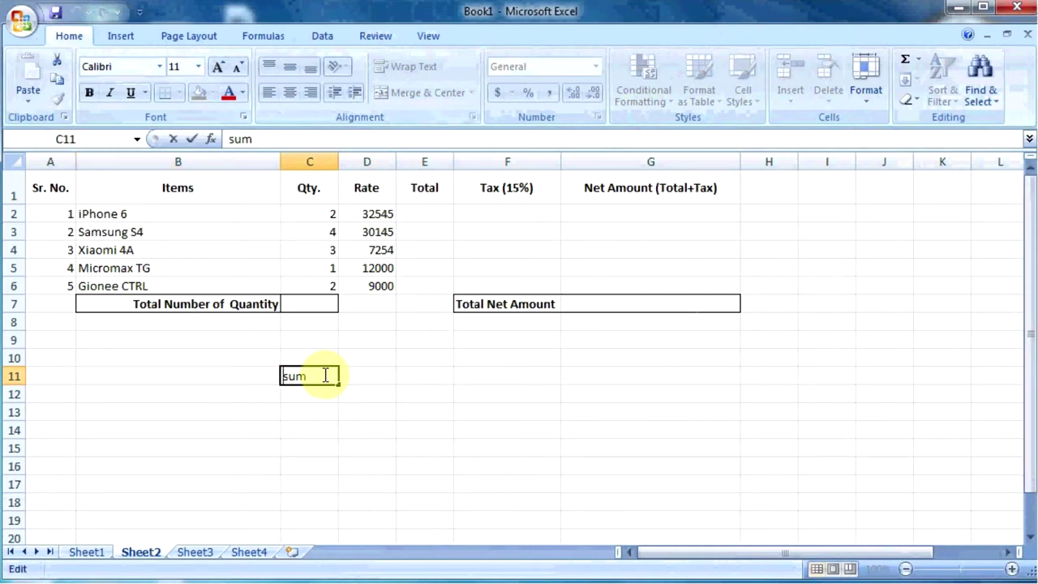
{"action": "type", "text": "="}
{"action": "key", "text": "Home"}
{"action": "key", "text": "shift+Right"}
{"action": "key", "text": "shift+Right"}
{"action": "key", "text": "shift+Right"}
{"action": "key", "text": "shift+Right"}
{"action": "key", "text": "Delete"}
{"action": "type", "text": "="}
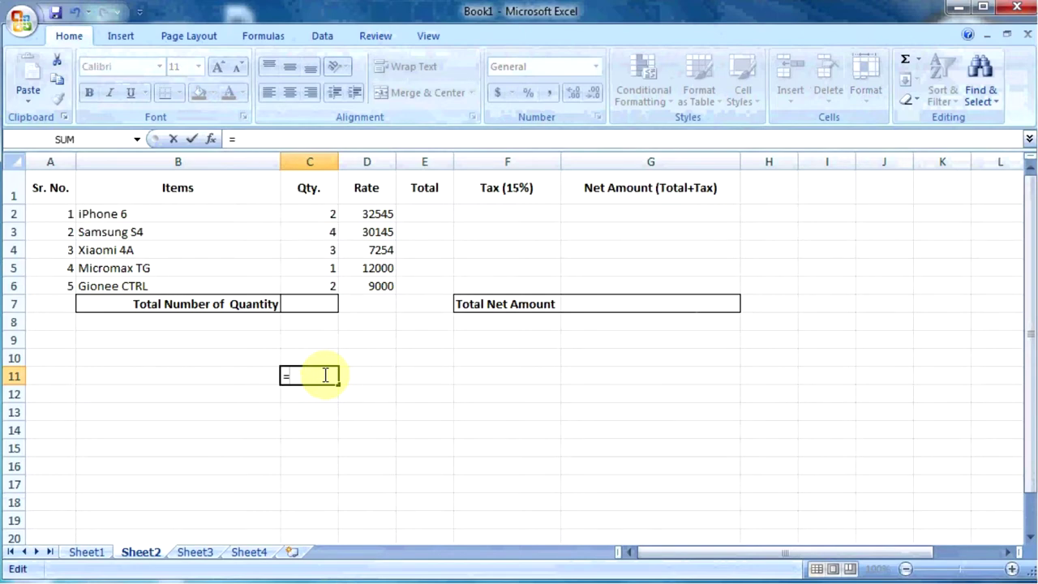
{"action": "type", "text": "sum("}
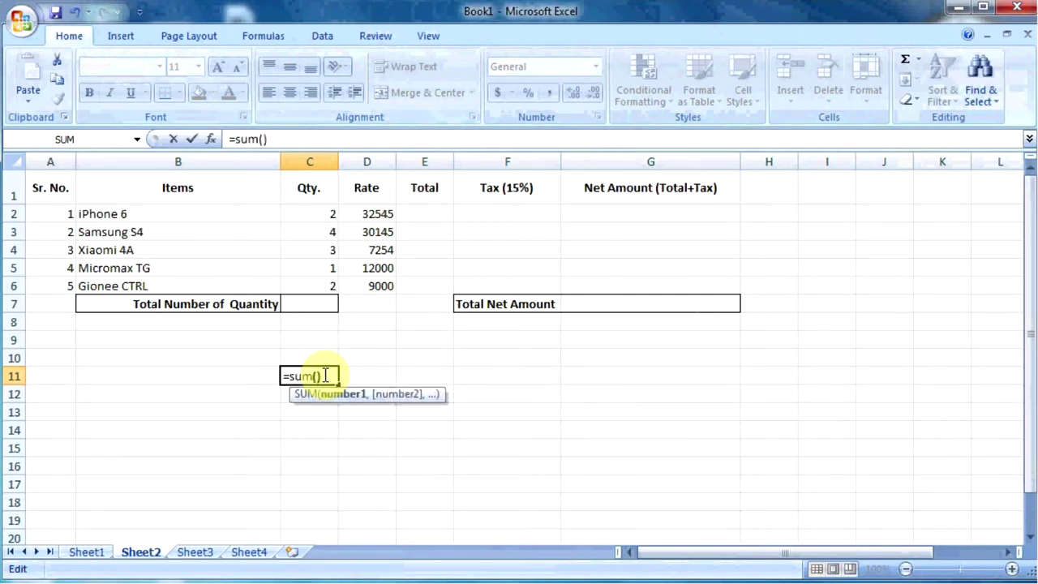
{"action": "left_click", "coordinate": [324, 376]}
{"action": "left_click", "coordinate": [325, 375]}
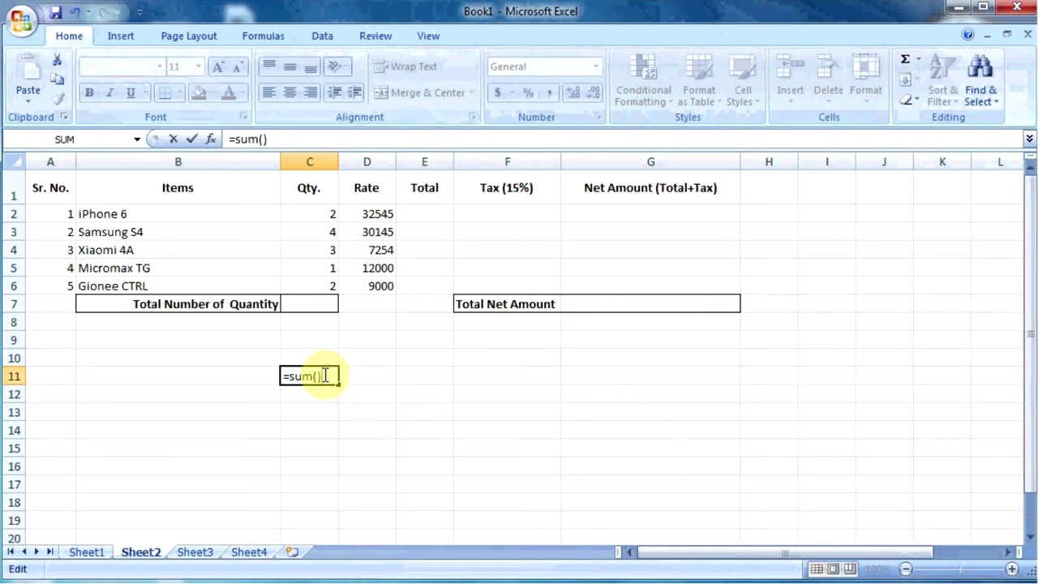
{"action": "key", "text": "shift+Home"}
{"action": "key", "text": "BackSpace"}
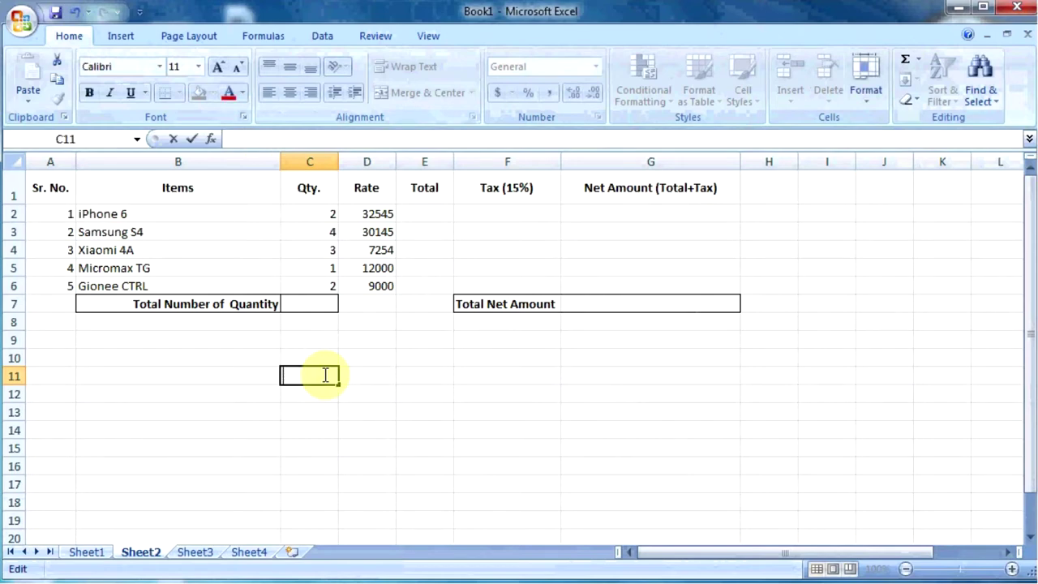
{"action": "left_click", "coordinate": [429, 322]}
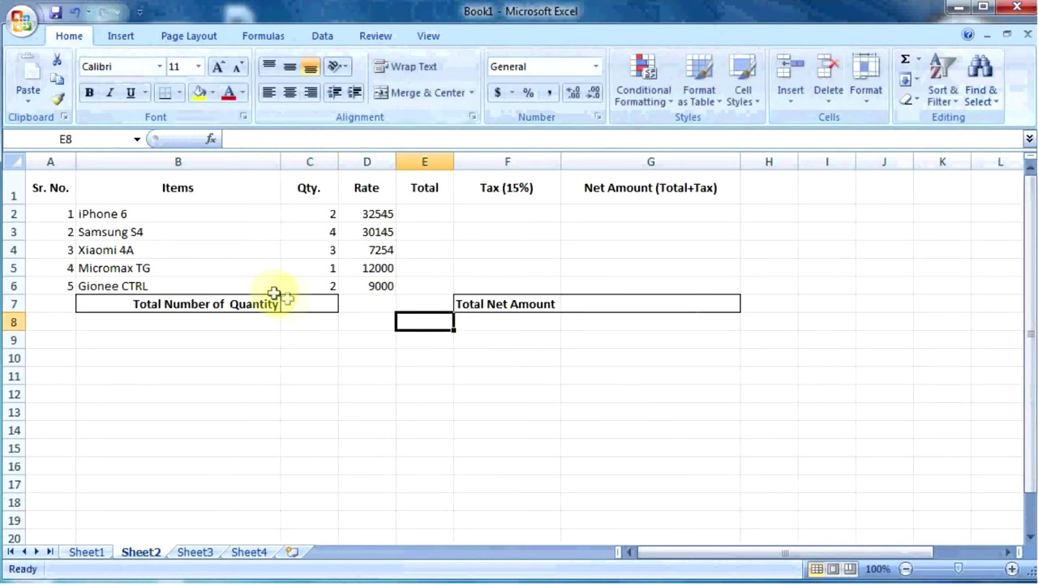
{"action": "left_click_drag", "start_coordinate": [146, 217], "coordinate": [140, 284]}
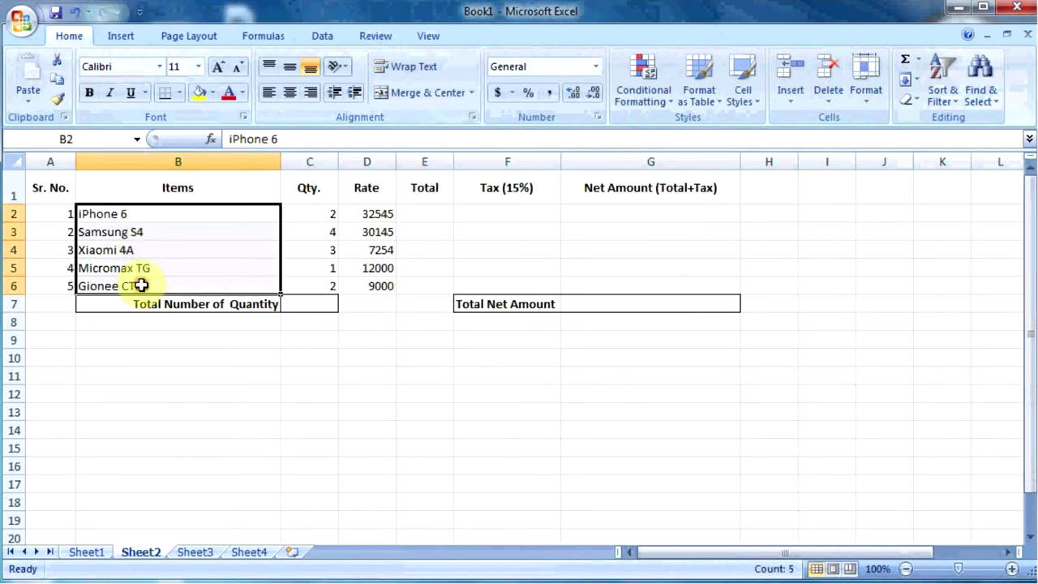
{"action": "left_click", "coordinate": [328, 213]}
{"action": "left_click_drag", "start_coordinate": [328, 212], "coordinate": [321, 289]}
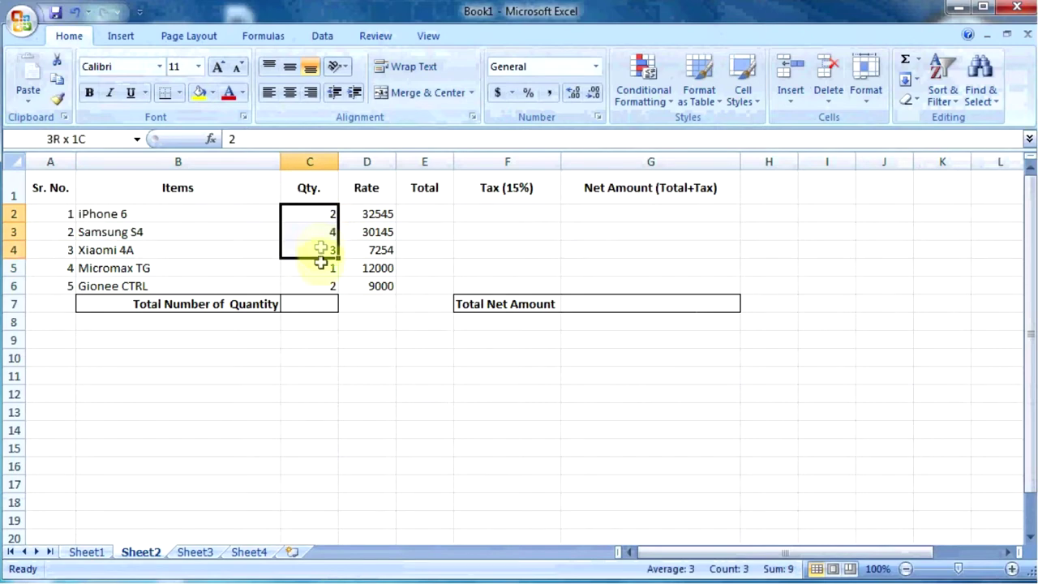
{"action": "left_click", "coordinate": [305, 190]}
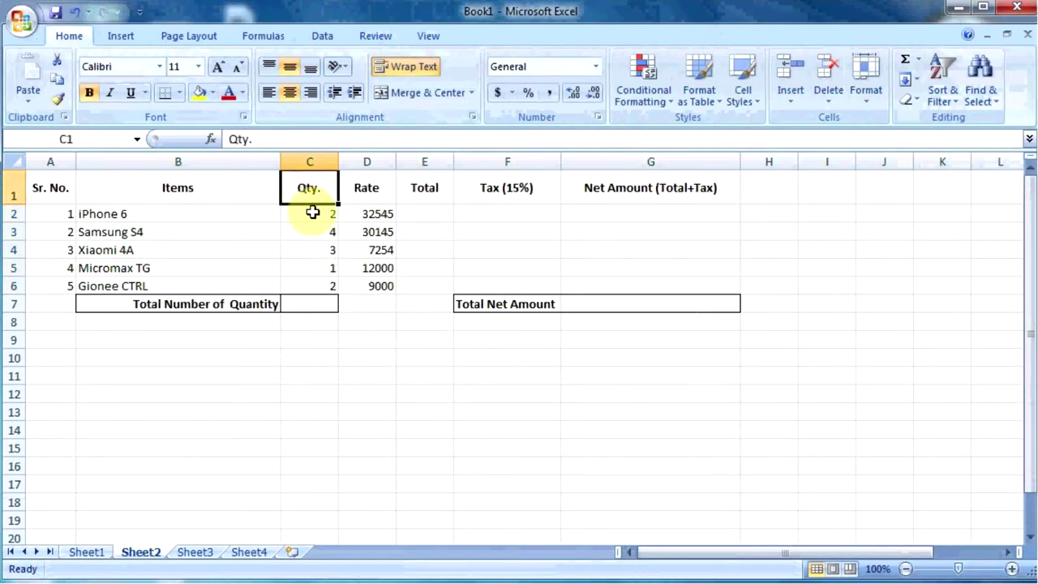
{"action": "left_click_drag", "start_coordinate": [312, 212], "coordinate": [314, 286]}
{"action": "left_click", "coordinate": [313, 301]}
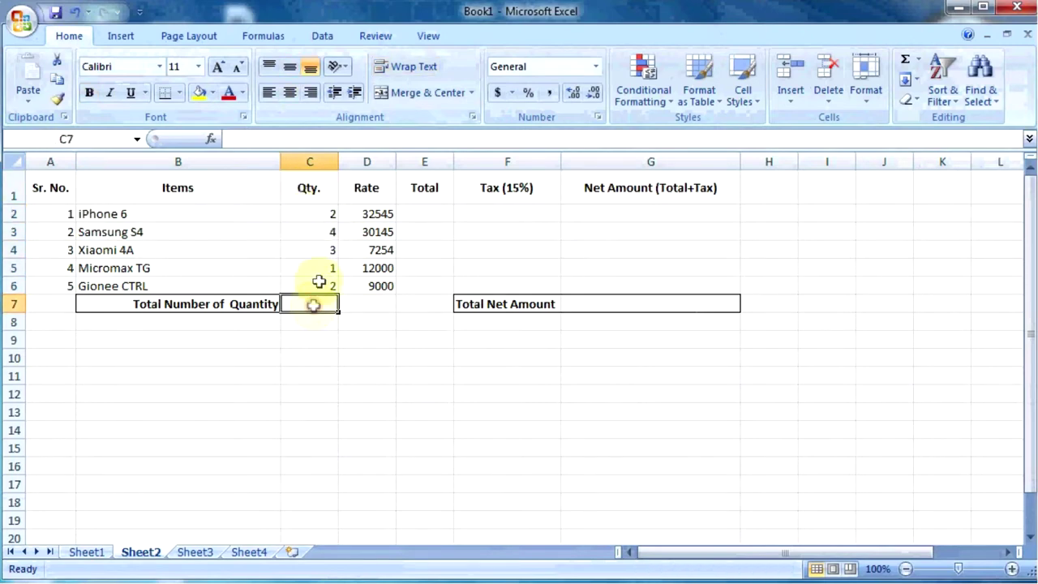
{"action": "left_click_drag", "start_coordinate": [317, 209], "coordinate": [319, 285]}
{"action": "left_click", "coordinate": [319, 304]}
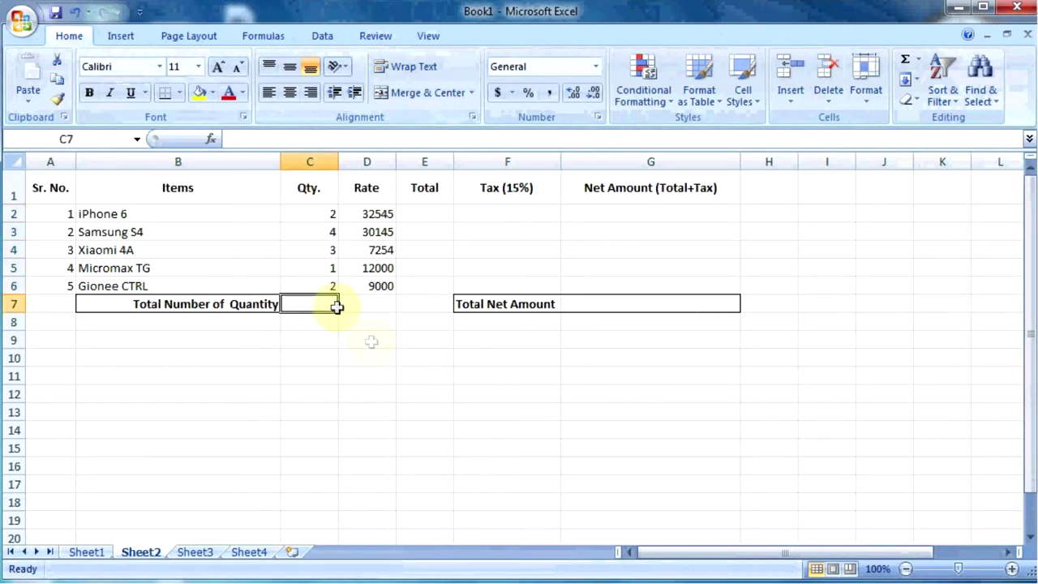
{"action": "left_click", "coordinate": [324, 215]}
{"action": "left_click_drag", "start_coordinate": [323, 218], "coordinate": [321, 285]}
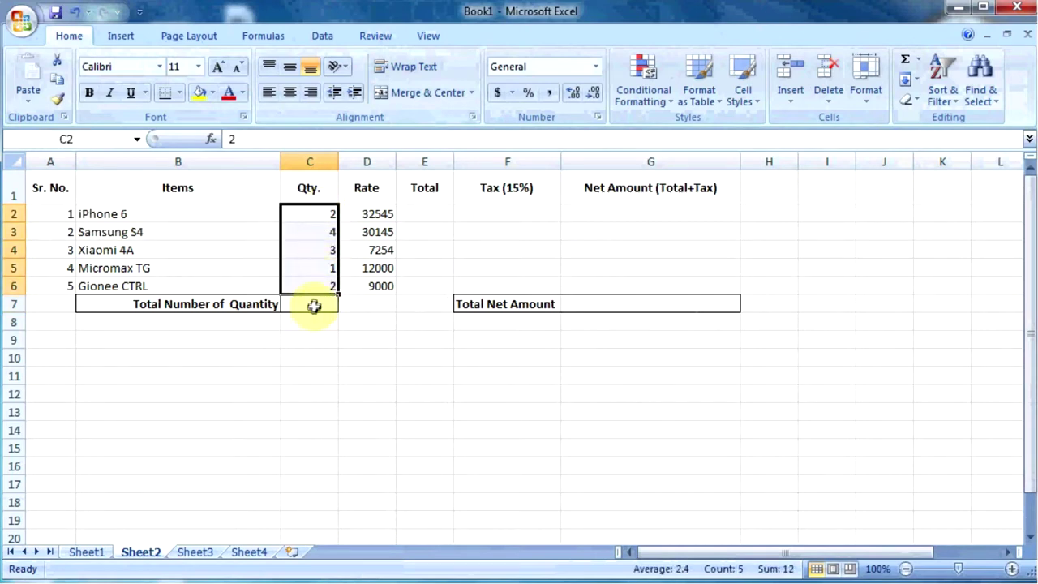
{"action": "left_click", "coordinate": [313, 304]}
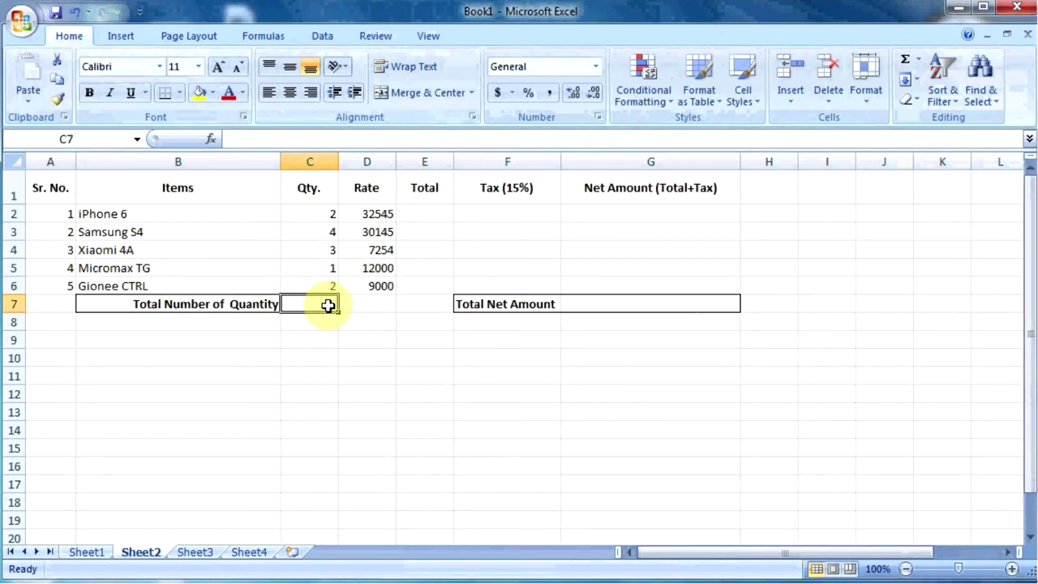
- Enter =SUM(C2:C6) in C7 so the total quantity comes to 12
{"action": "type", "text": "="}
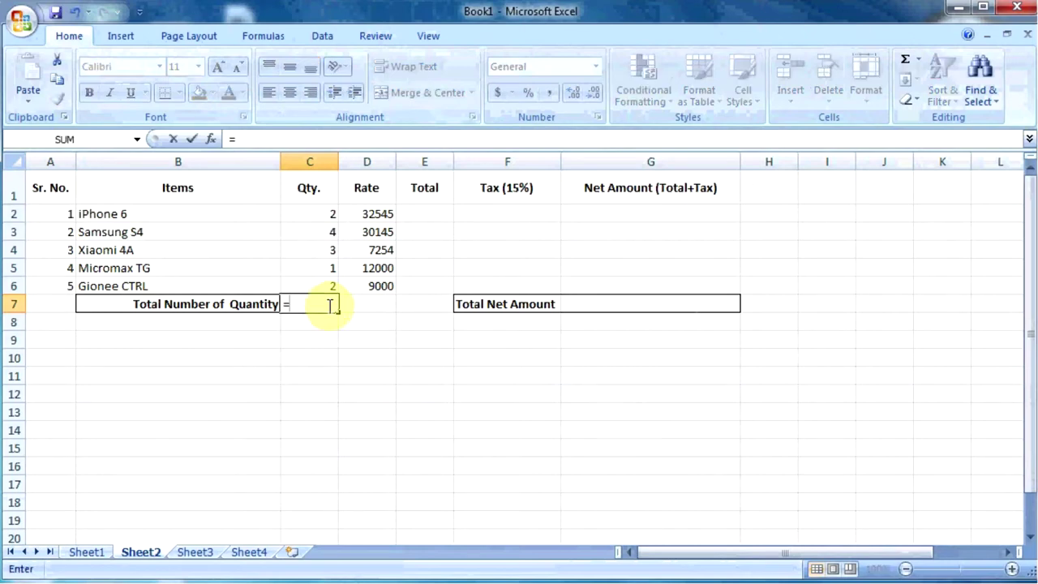
{"action": "type", "text": "sum"}
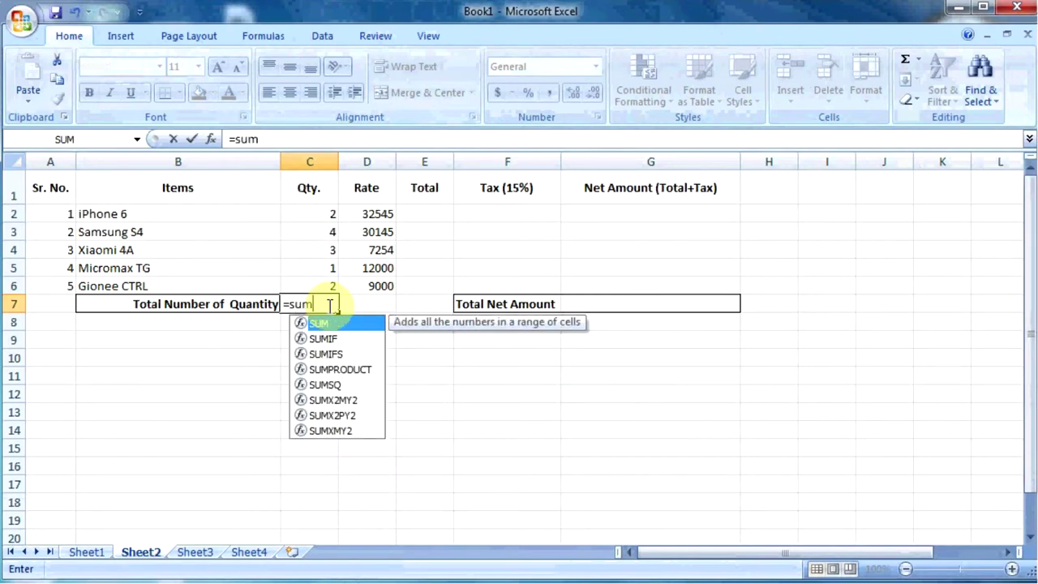
{"action": "type", "text": "("}
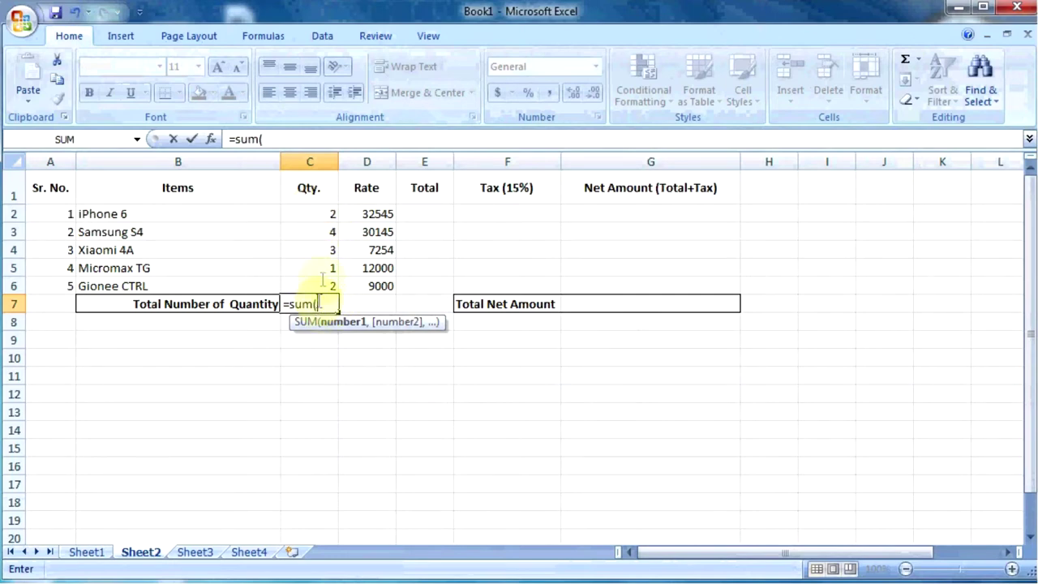
{"action": "left_click_drag", "start_coordinate": [320, 215], "coordinate": [322, 281]}
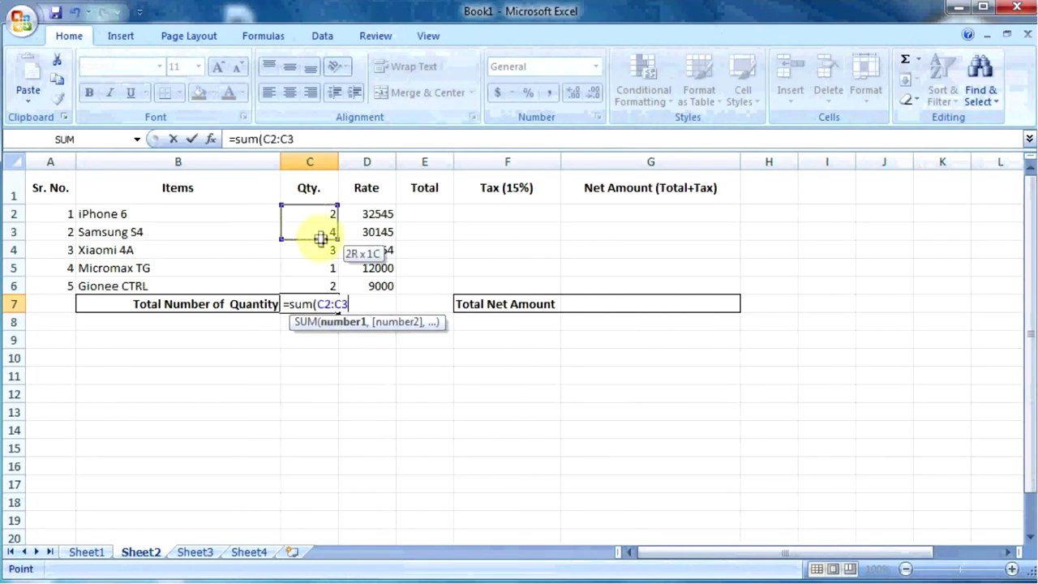
{"action": "left_click_drag", "start_coordinate": [323, 282], "coordinate": [323, 281]}
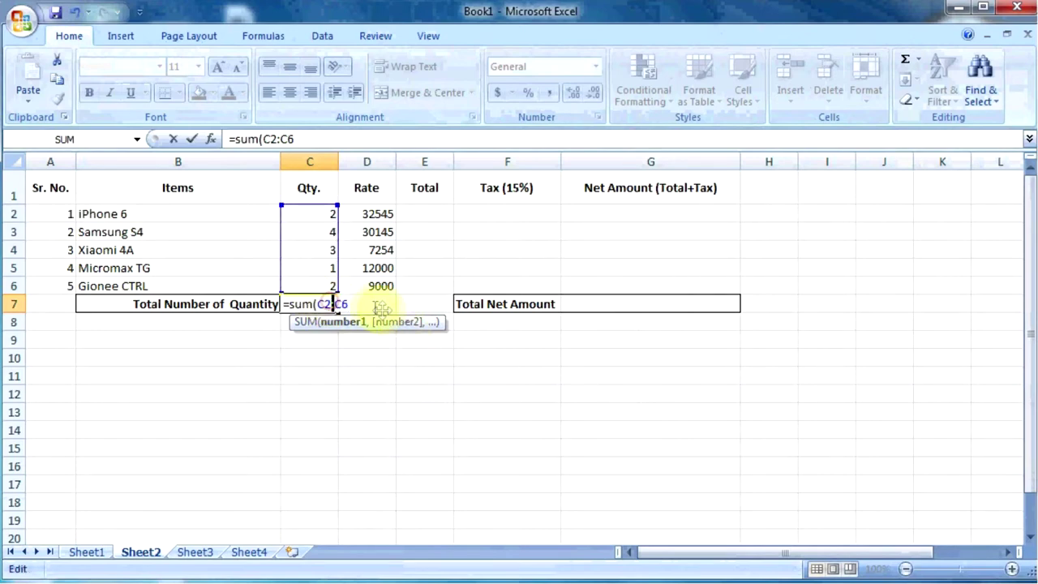
{"action": "left_click", "coordinate": [322, 304]}
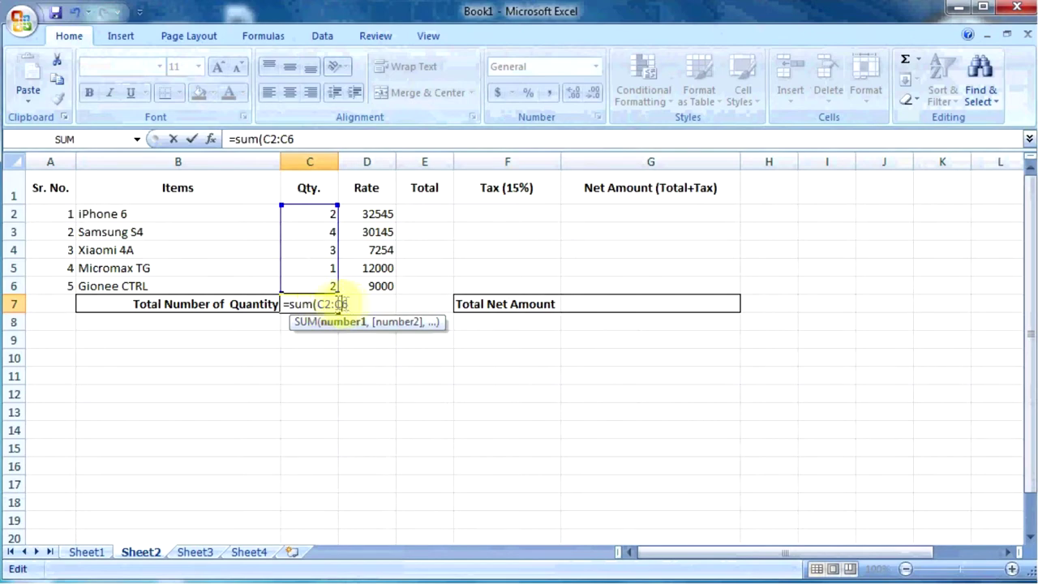
{"action": "left_click", "coordinate": [311, 213]}
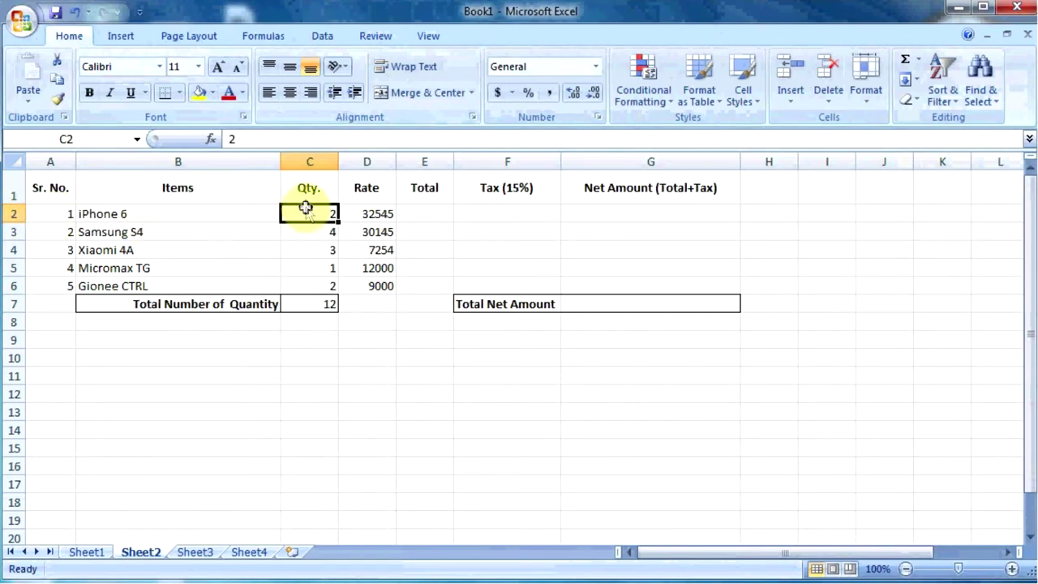
- Walk through the SUM function and C2:C6 range in C7's formula, then confirm it
{"action": "left_click", "coordinate": [317, 286]}
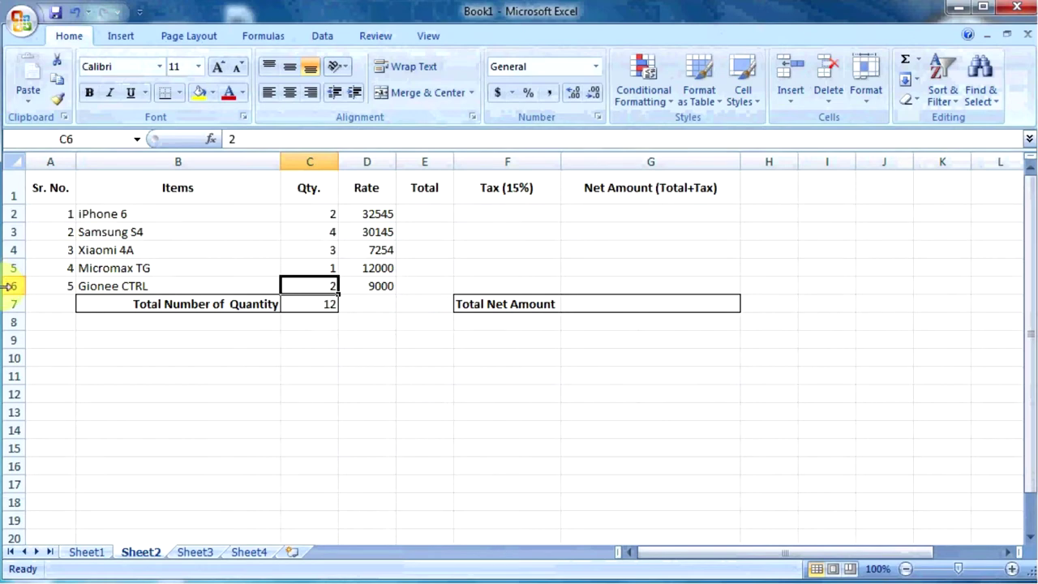
{"action": "double_click", "coordinate": [312, 307]}
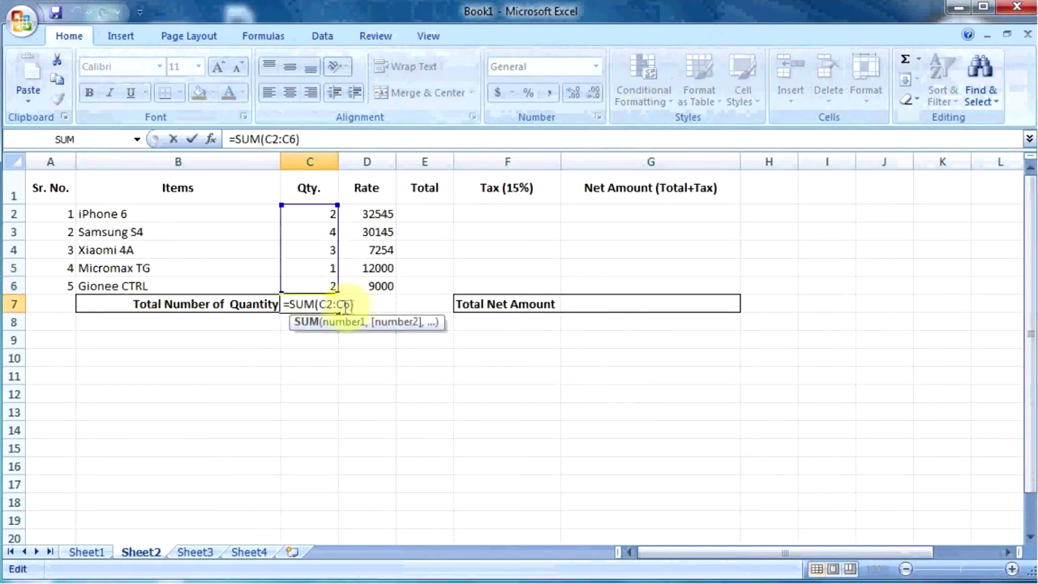
{"action": "left_click_drag", "start_coordinate": [354, 305], "coordinate": [280, 304]}
{"action": "left_click", "coordinate": [300, 305]}
{"action": "double_click", "coordinate": [300, 304]}
{"action": "left_click_drag", "start_coordinate": [322, 304], "coordinate": [351, 305]}
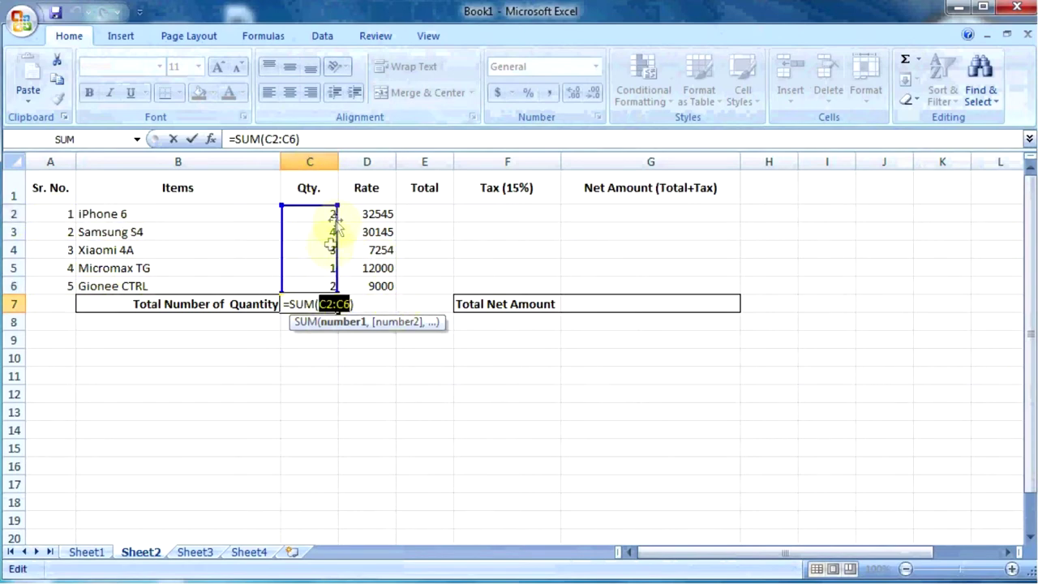
{"action": "left_click", "coordinate": [347, 305]}
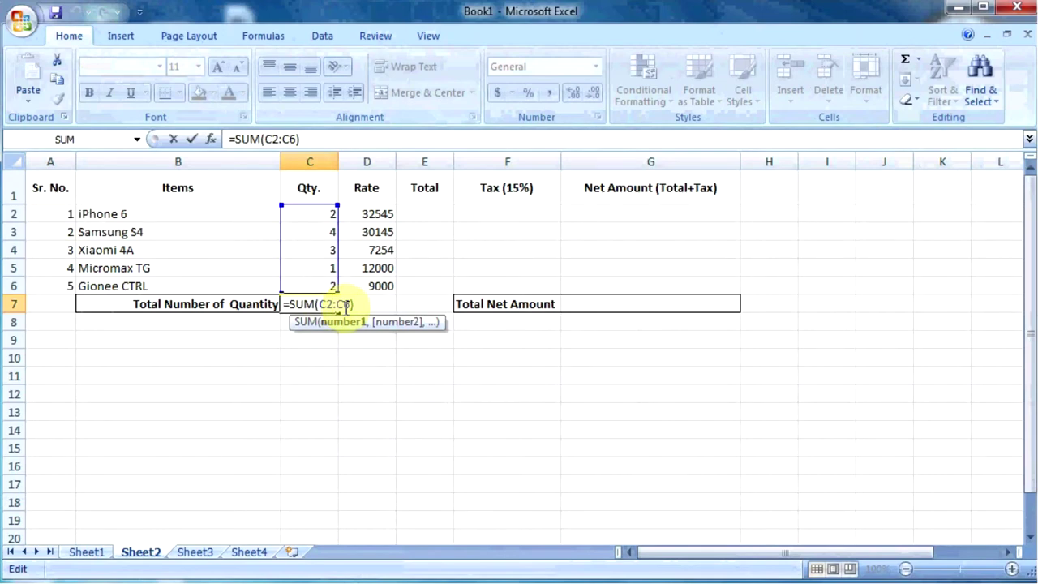
{"action": "key", "text": "Return"}
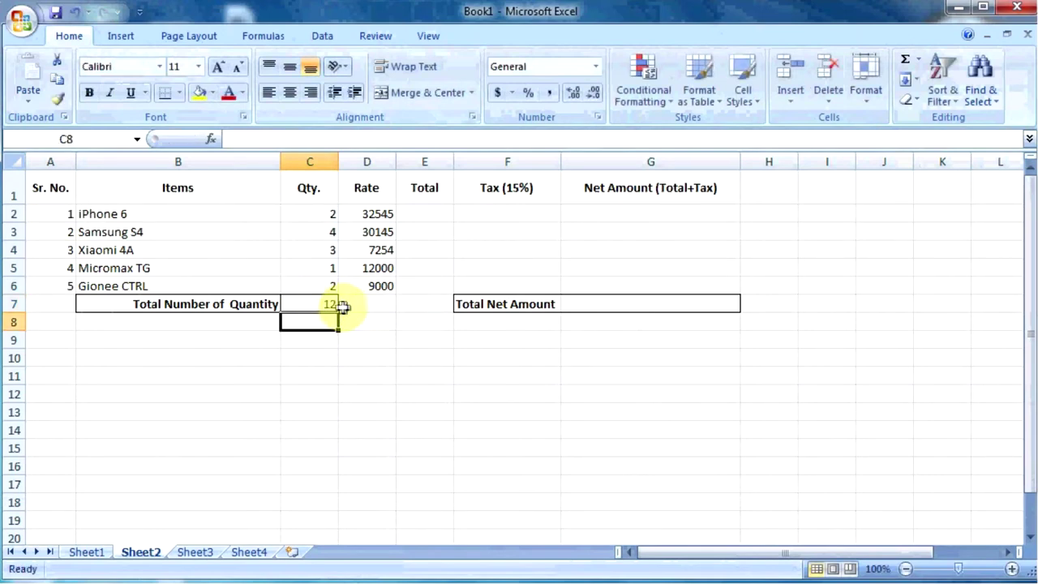
- Check that C7's total of 12 comes from quantities C2 through C6
{"action": "left_click", "coordinate": [321, 304]}
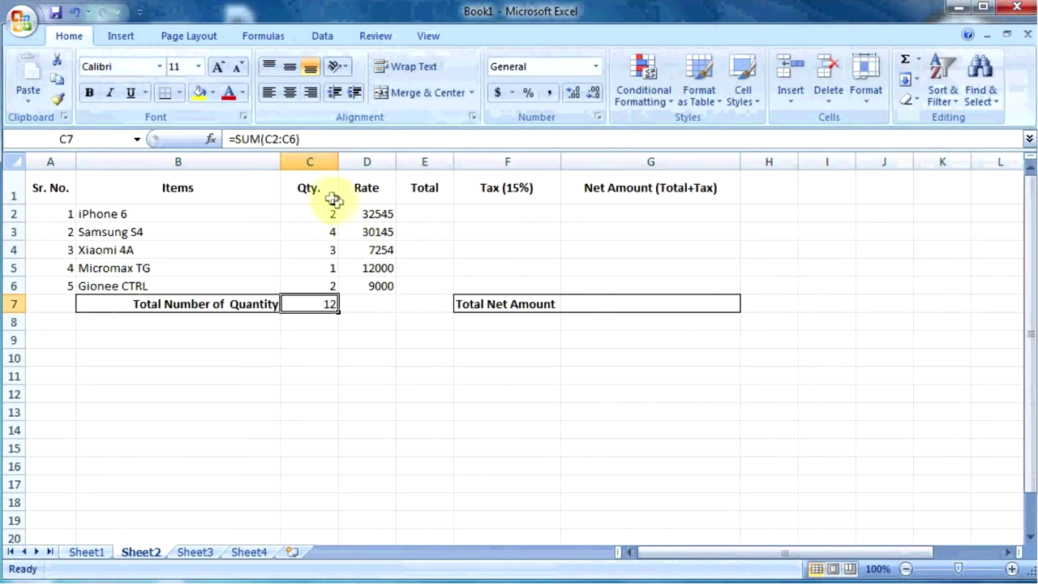
{"action": "left_click_drag", "start_coordinate": [322, 213], "coordinate": [322, 286]}
{"action": "left_click", "coordinate": [320, 321]}
{"action": "left_click", "coordinate": [339, 306]}
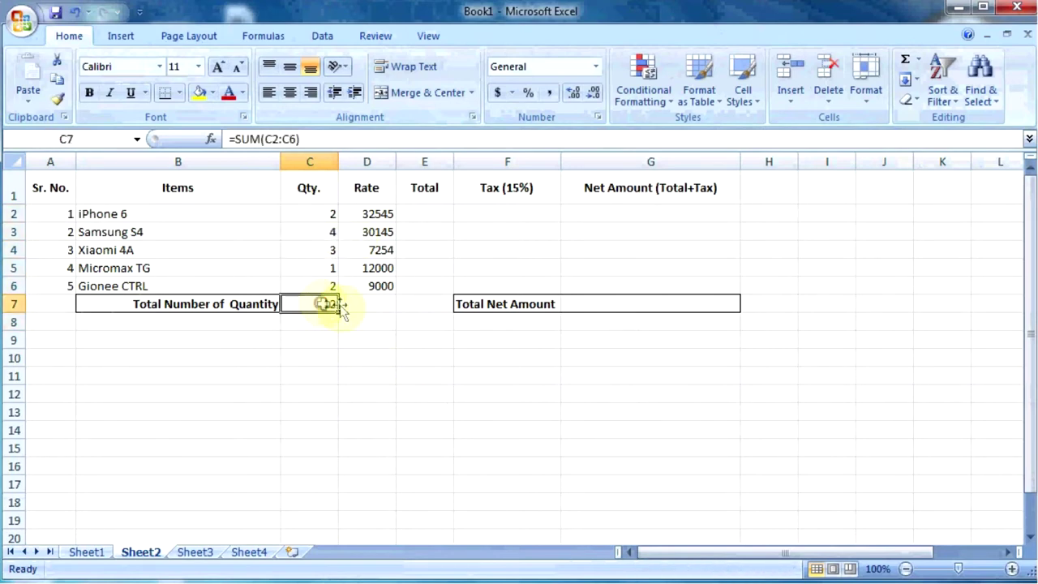
{"action": "left_click", "coordinate": [429, 307]}
{"action": "left_click", "coordinate": [423, 213]}
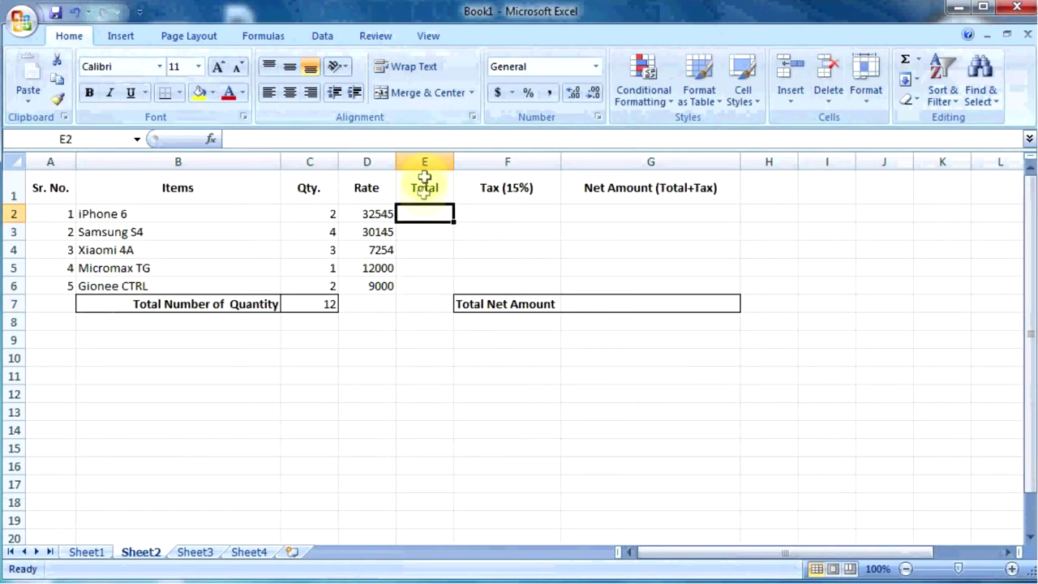
{"action": "left_click", "coordinate": [424, 187]}
{"action": "left_click", "coordinate": [428, 215]}
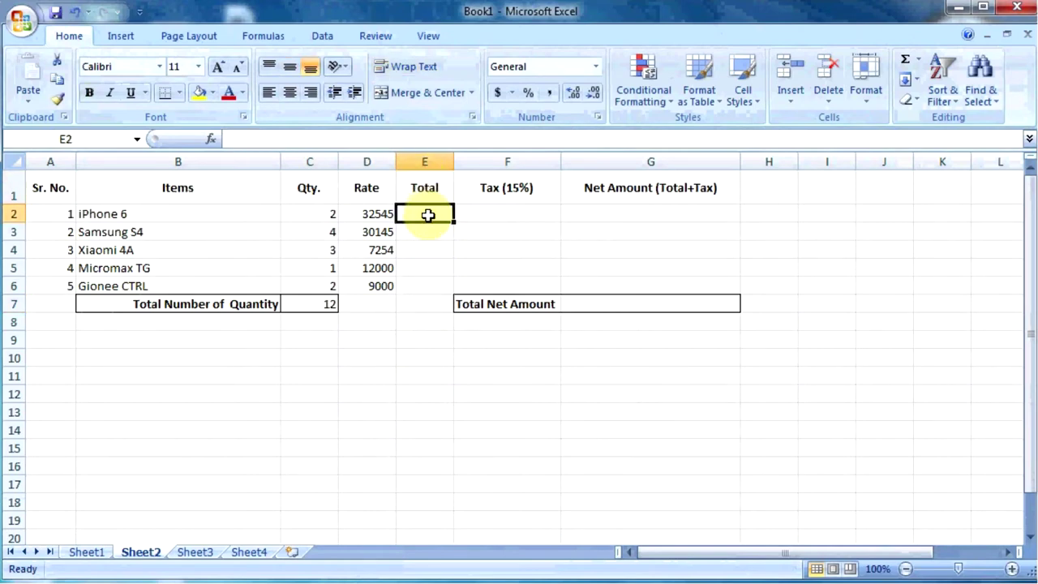
{"action": "left_click_drag", "start_coordinate": [320, 213], "coordinate": [379, 214]}
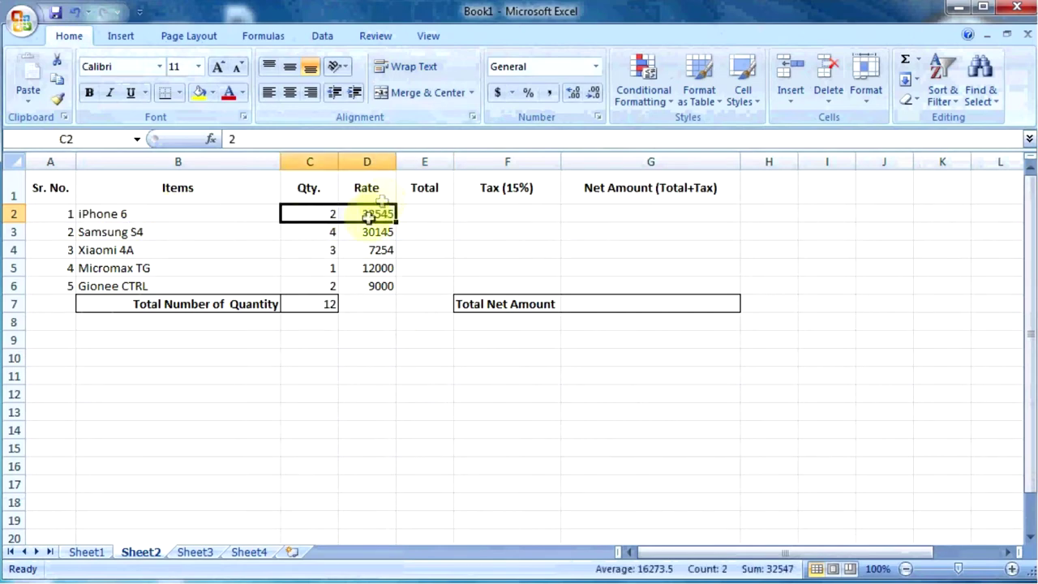
{"action": "left_click", "coordinate": [440, 213]}
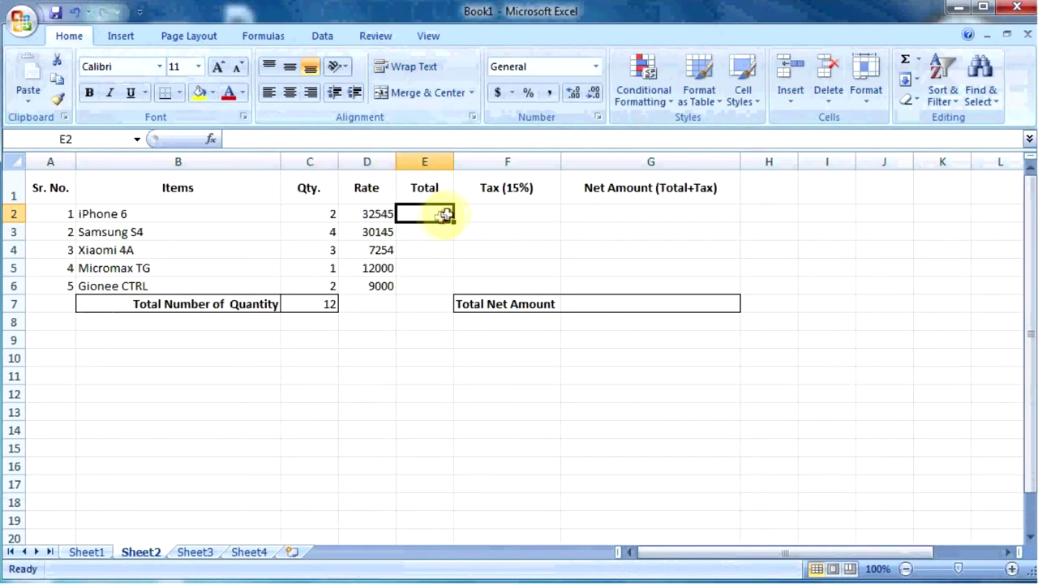
{"action": "left_click", "coordinate": [303, 217]}
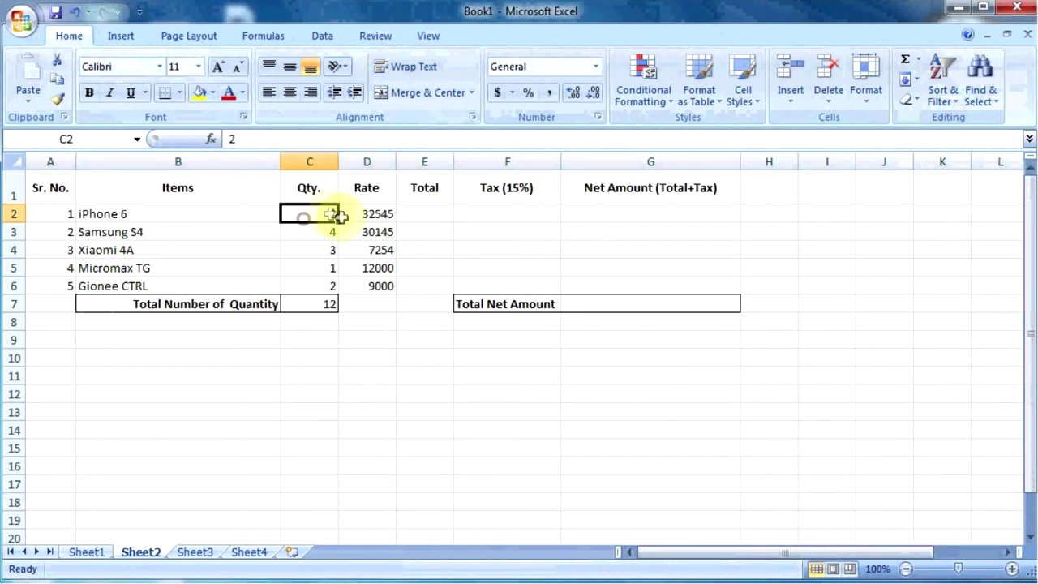
{"action": "left_click", "coordinate": [441, 214]}
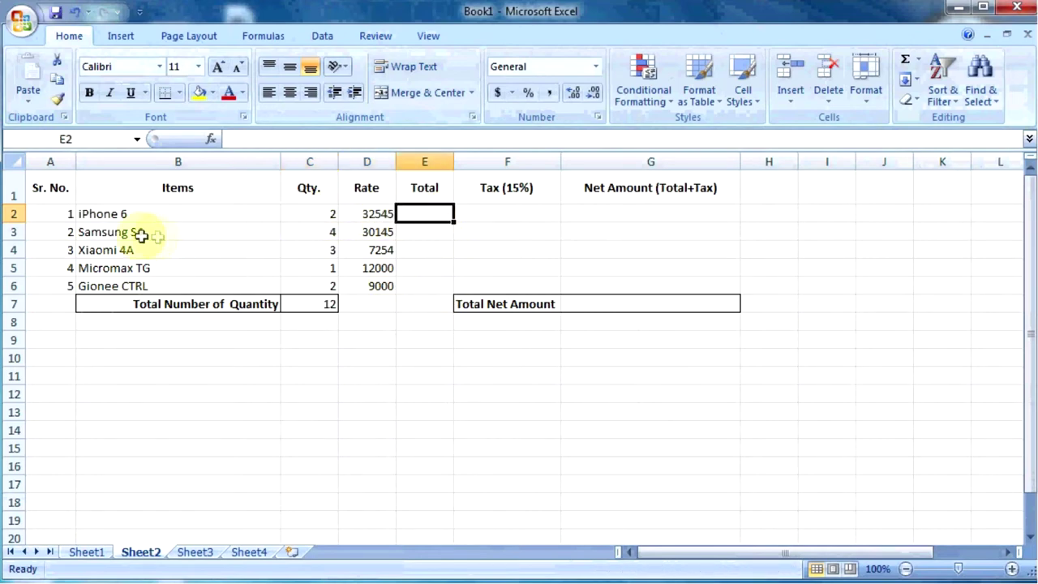
{"action": "left_click", "coordinate": [316, 232]}
{"action": "left_click", "coordinate": [385, 234]}
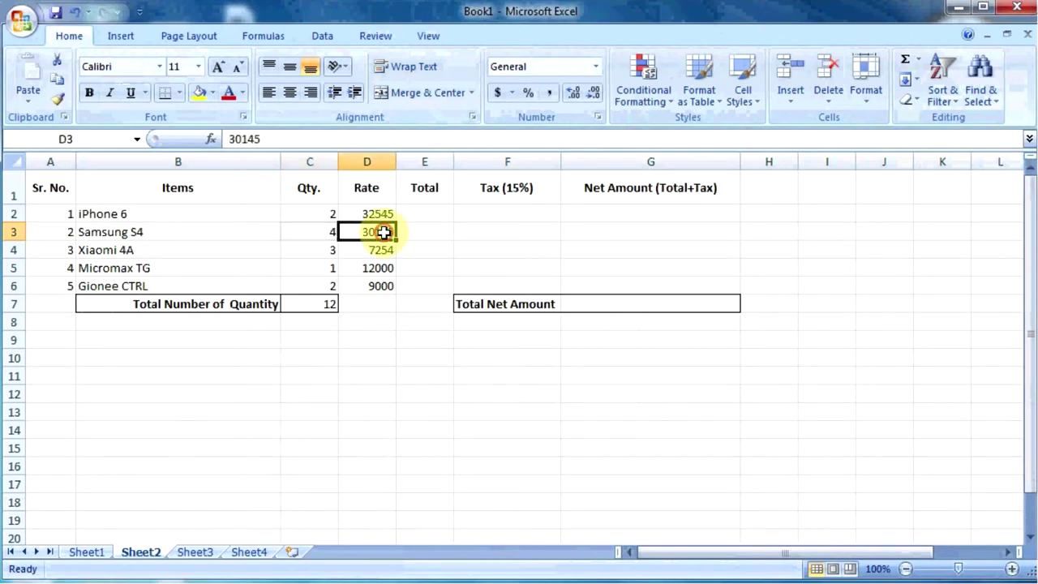
{"action": "left_click", "coordinate": [424, 231]}
{"action": "left_click", "coordinate": [365, 233]}
{"action": "left_click", "coordinate": [326, 232]}
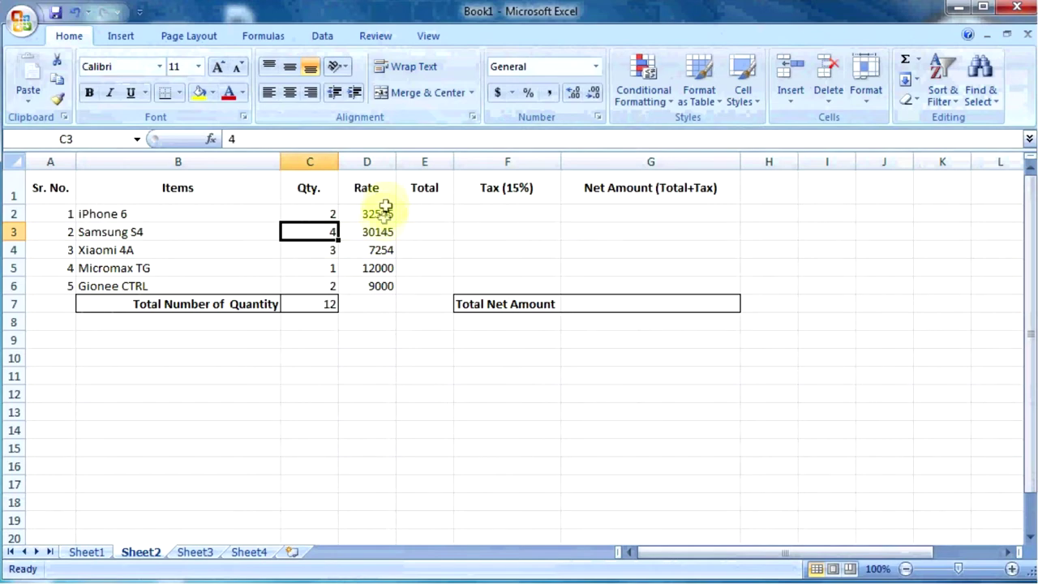
{"action": "left_click", "coordinate": [432, 214]}
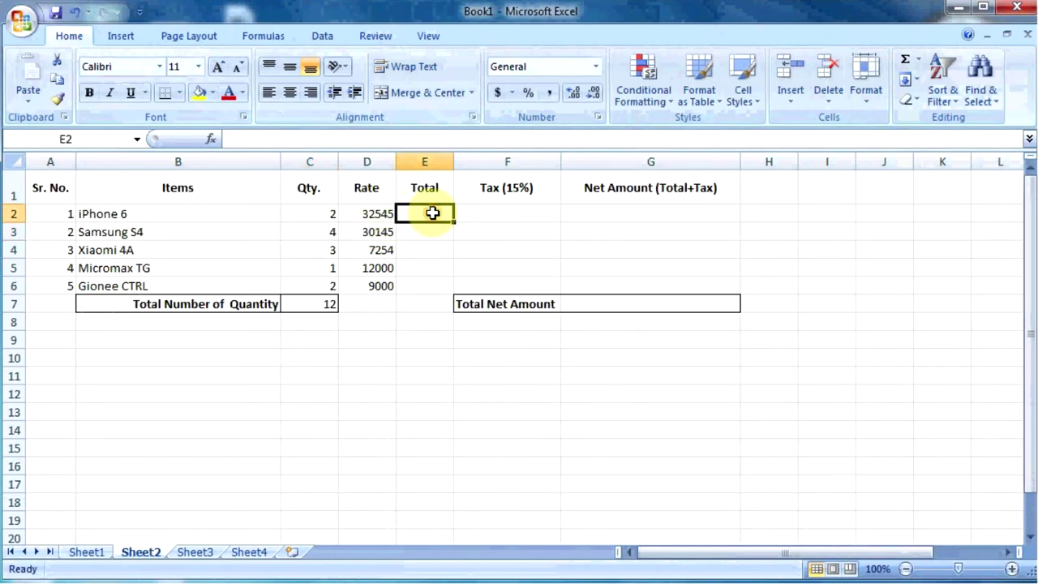
{"action": "left_click", "coordinate": [373, 214]}
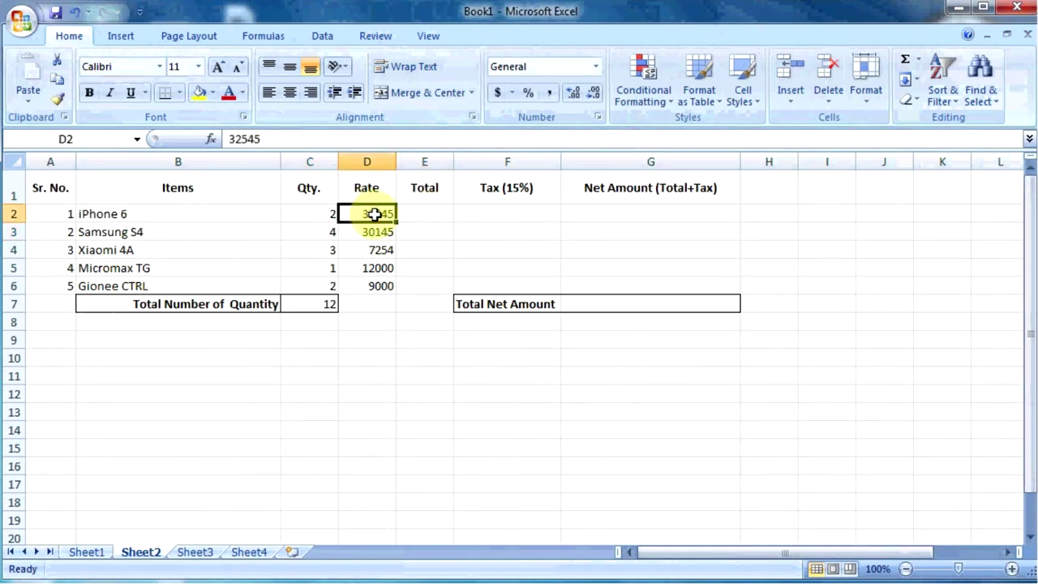
{"action": "left_click", "coordinate": [300, 213]}
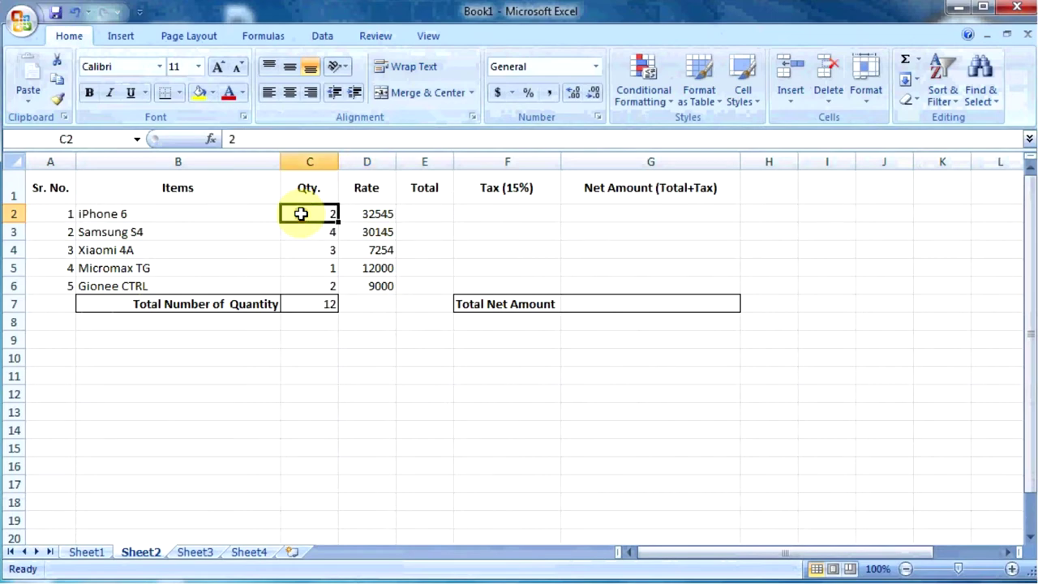
{"action": "left_click", "coordinate": [414, 215]}
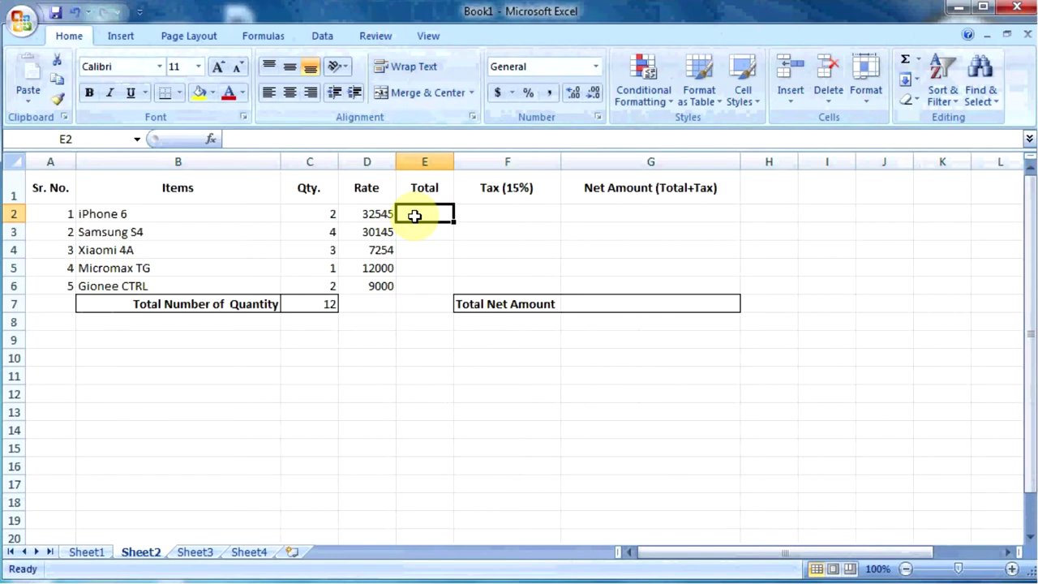
- Enter =PRODUCT(C2,D2) in E2 for the iPhone 6 total of 65090, then check it against quantity and rate
{"action": "type", "text": "="}
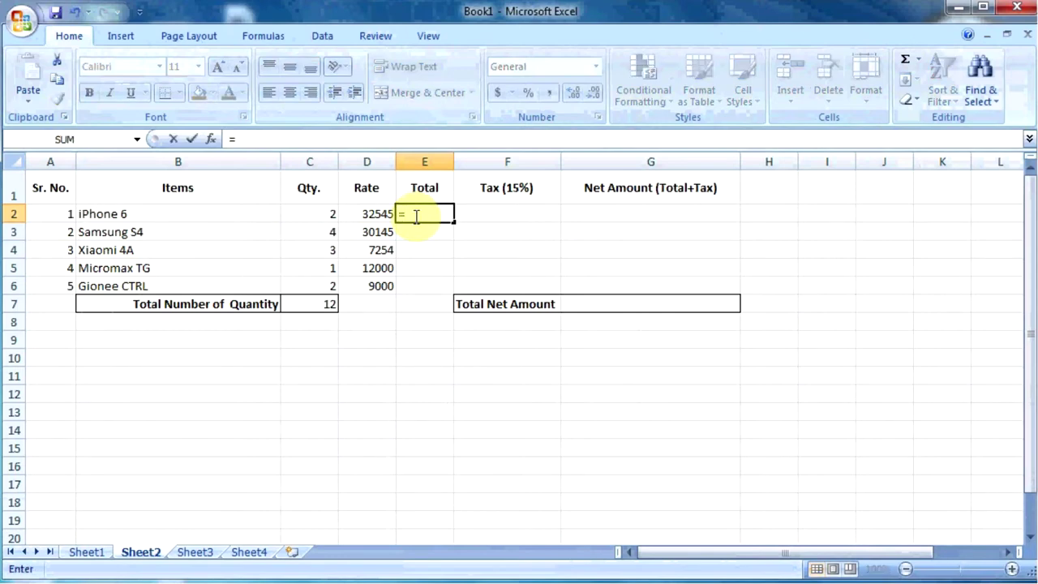
{"action": "type", "text": "product"}
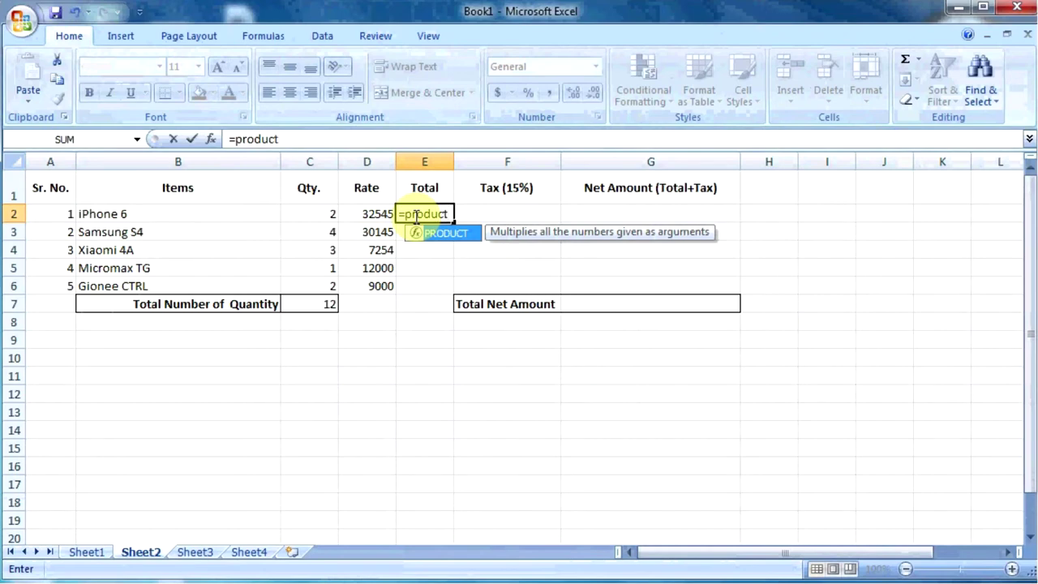
{"action": "type", "text": "("}
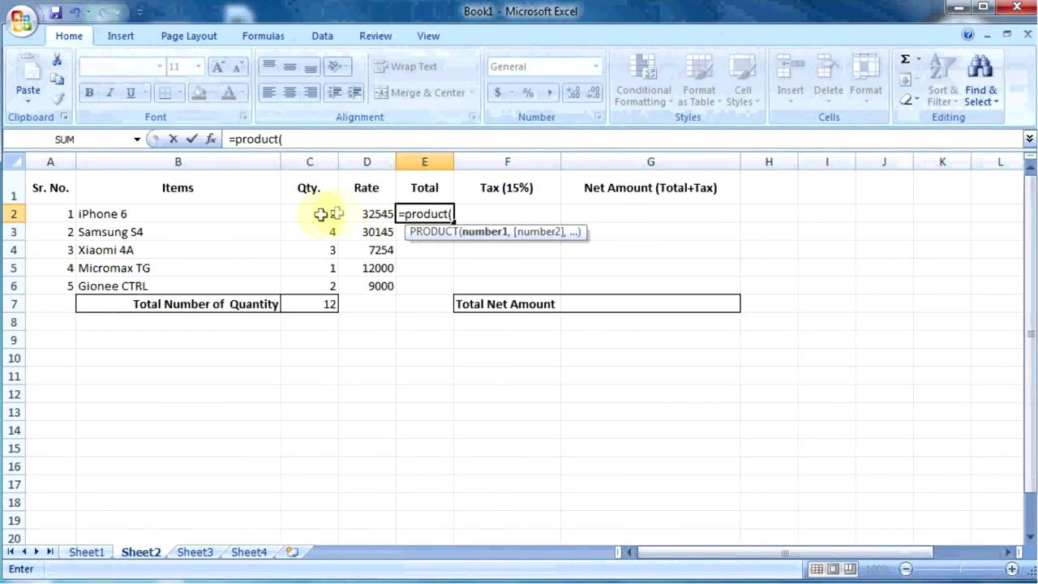
{"action": "left_click", "coordinate": [296, 214]}
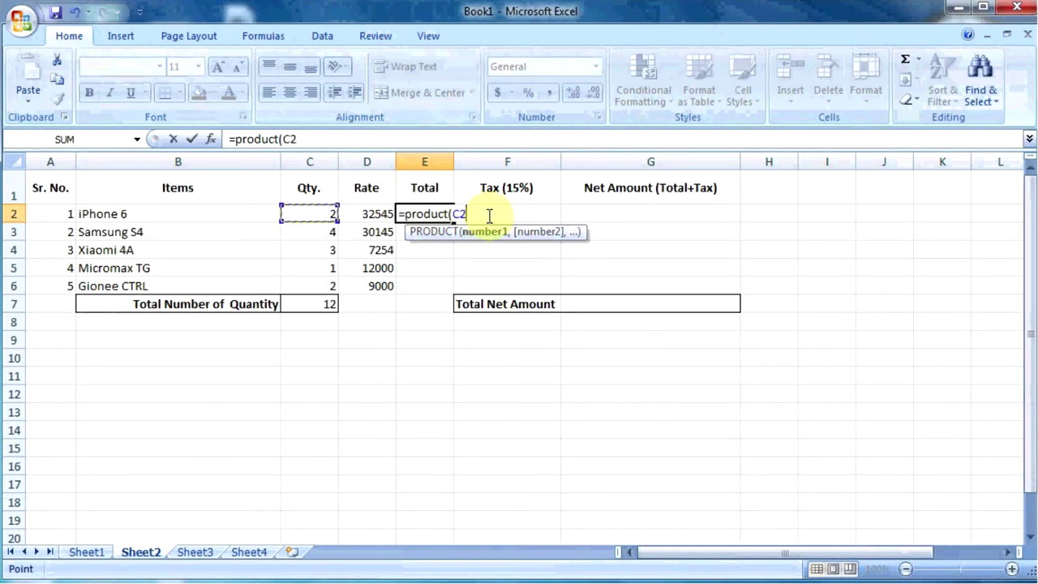
{"action": "type", "text": ","}
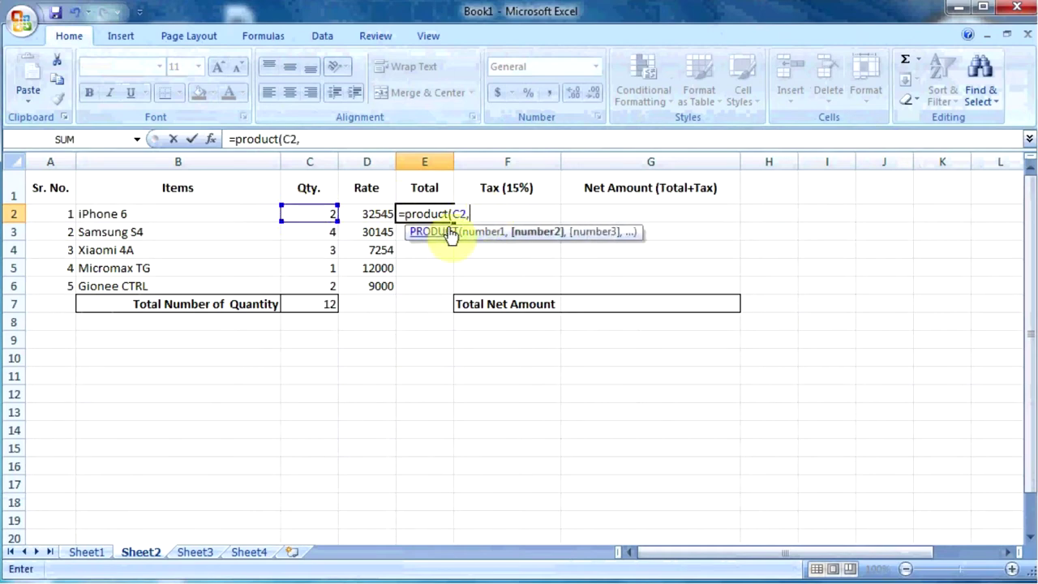
{"action": "left_click", "coordinate": [362, 216]}
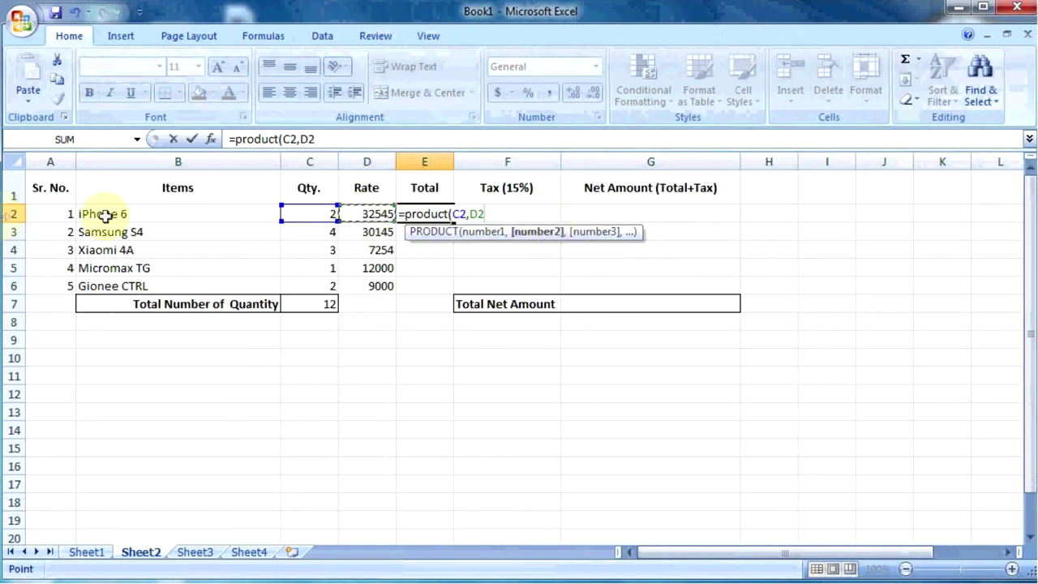
{"action": "type", "text": ")"}
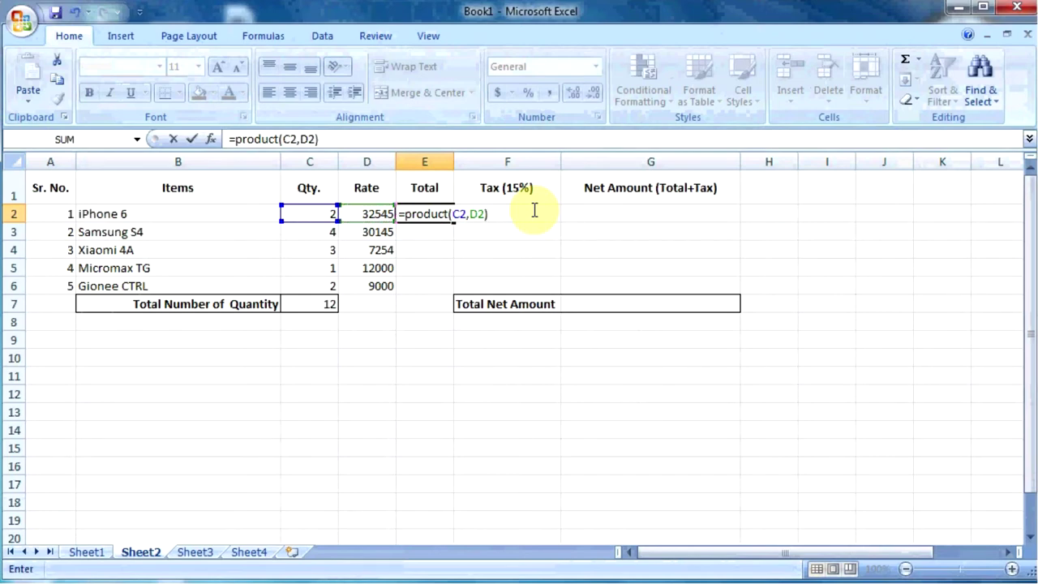
{"action": "key", "text": "Return"}
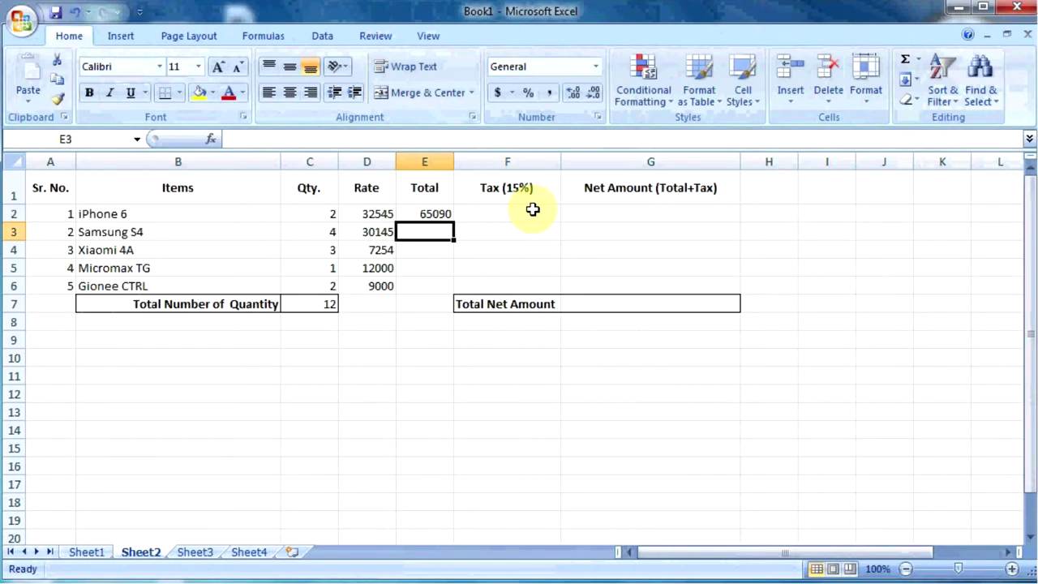
{"action": "left_click", "coordinate": [372, 214]}
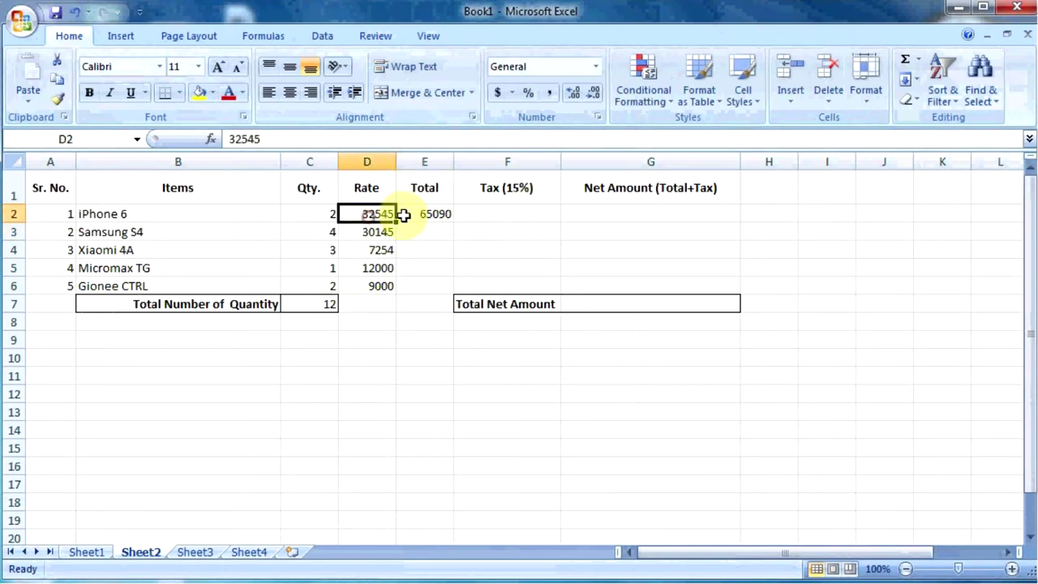
{"action": "left_click", "coordinate": [321, 213]}
{"action": "left_click", "coordinate": [442, 214]}
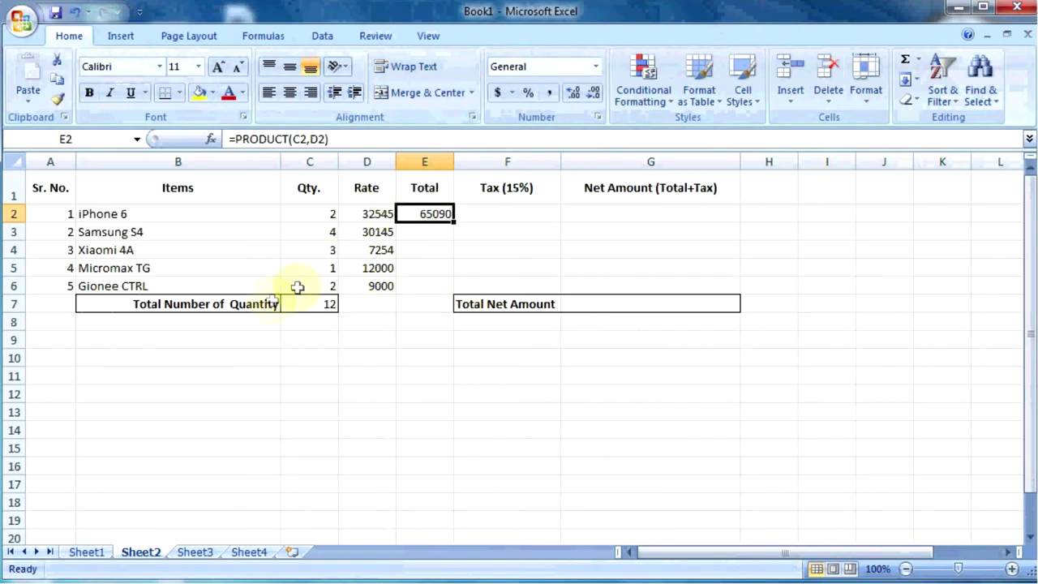
- Fill E2's PRODUCT formula down to E6 for the remaining four items
{"action": "left_click", "coordinate": [438, 284]}
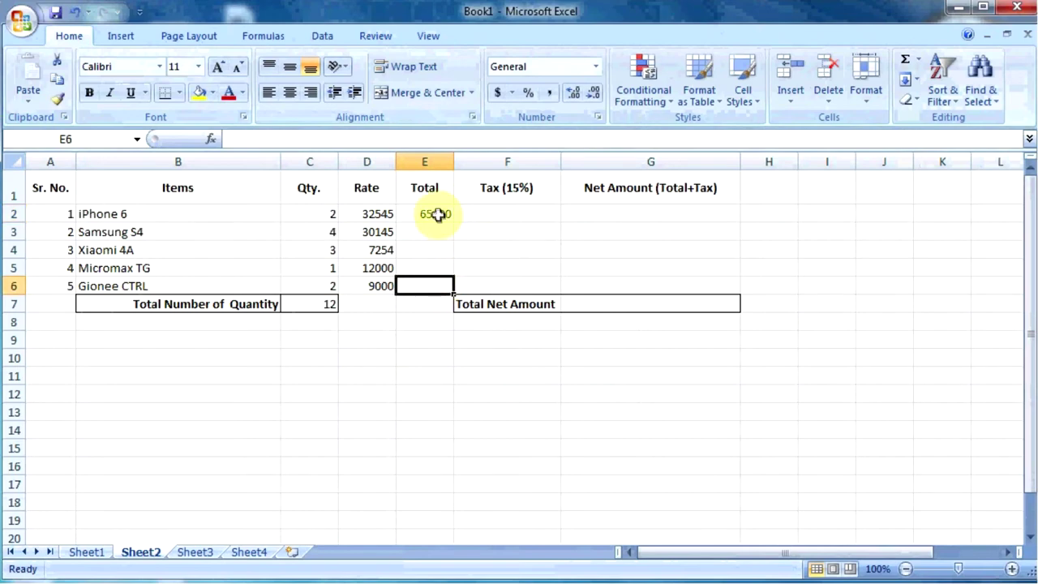
{"action": "left_click", "coordinate": [436, 214]}
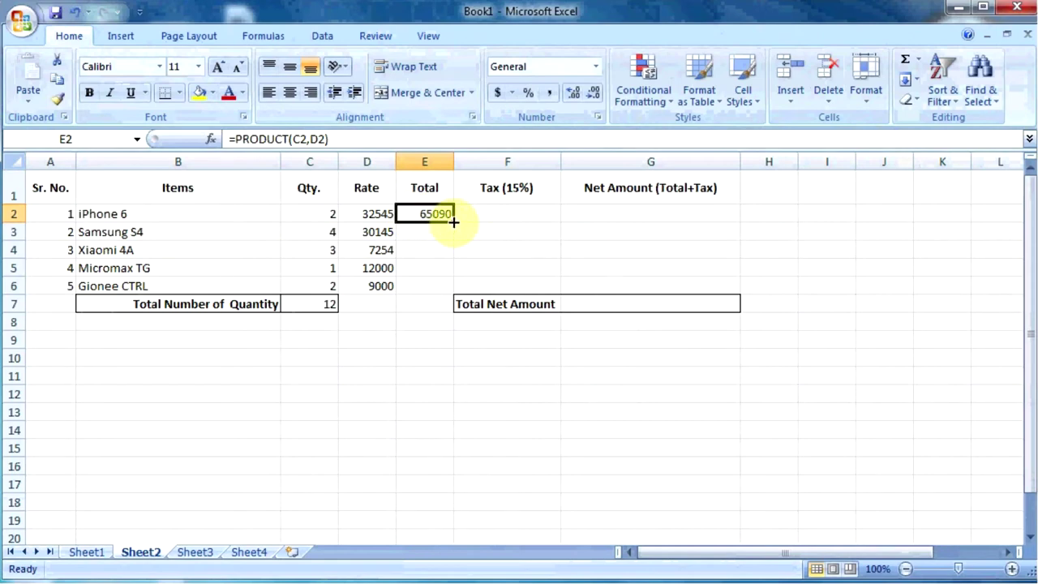
{"action": "left_click_drag", "start_coordinate": [453, 222], "coordinate": [453, 294]}
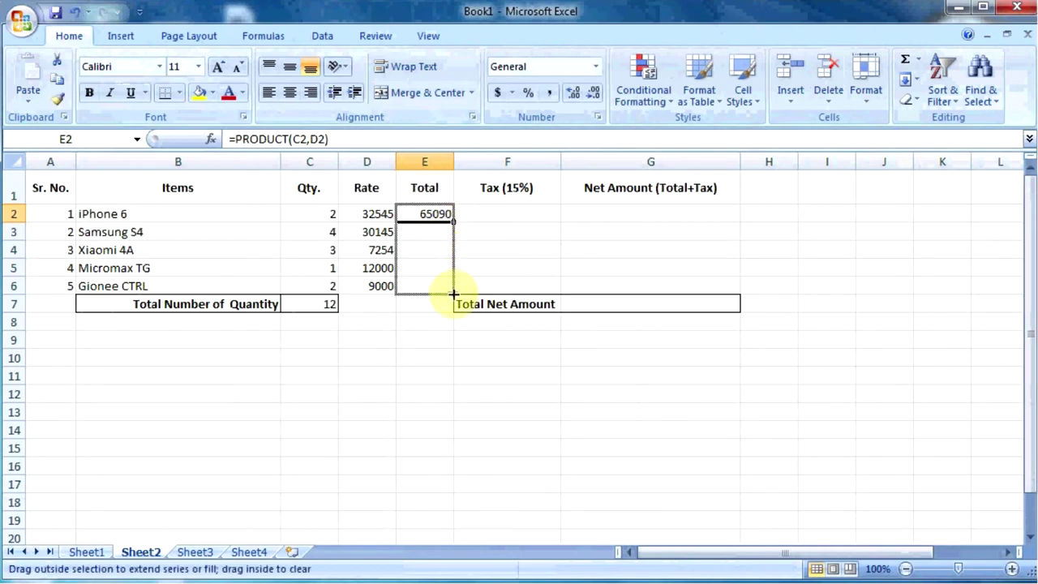
{"action": "left_click_drag", "start_coordinate": [453, 294], "coordinate": [454, 294]}
- Review totals 120580, 21762, 12000 and 18000 against each item's quantity and rate
{"action": "left_click", "coordinate": [429, 233]}
{"action": "left_click", "coordinate": [428, 214]}
{"action": "left_click_drag", "start_coordinate": [427, 213], "coordinate": [427, 286]}
{"action": "left_click", "coordinate": [315, 232]}
{"action": "left_click", "coordinate": [347, 234]}
{"action": "left_click", "coordinate": [328, 250]}
{"action": "left_click", "coordinate": [367, 250]}
{"action": "left_click", "coordinate": [323, 267]}
{"action": "left_click_drag", "start_coordinate": [367, 268], "coordinate": [359, 287]}
{"action": "left_click", "coordinate": [329, 285]}
{"action": "left_click", "coordinate": [442, 287]}
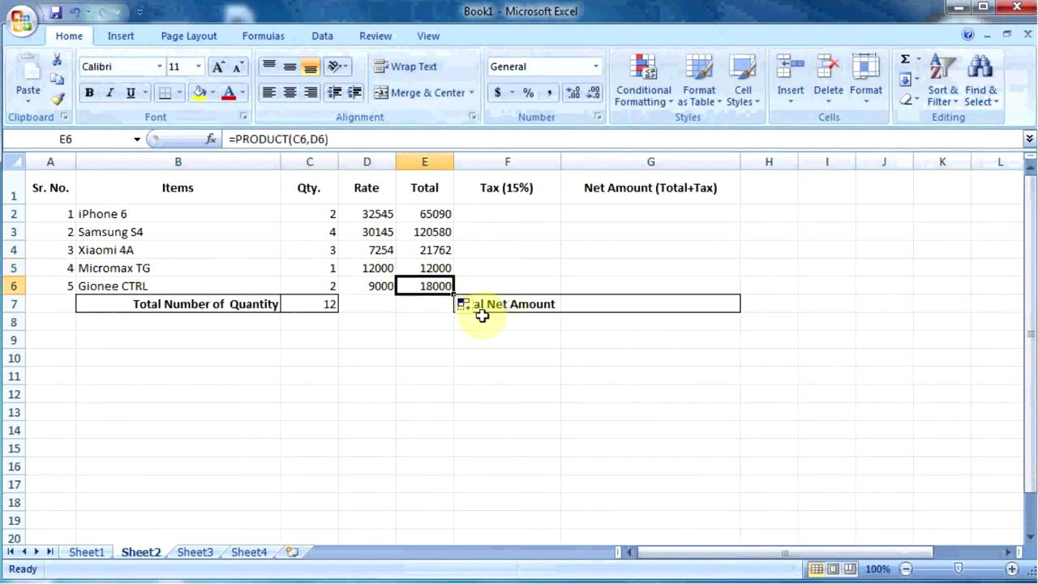
{"action": "left_click", "coordinate": [453, 375]}
{"action": "left_click", "coordinate": [510, 214]}
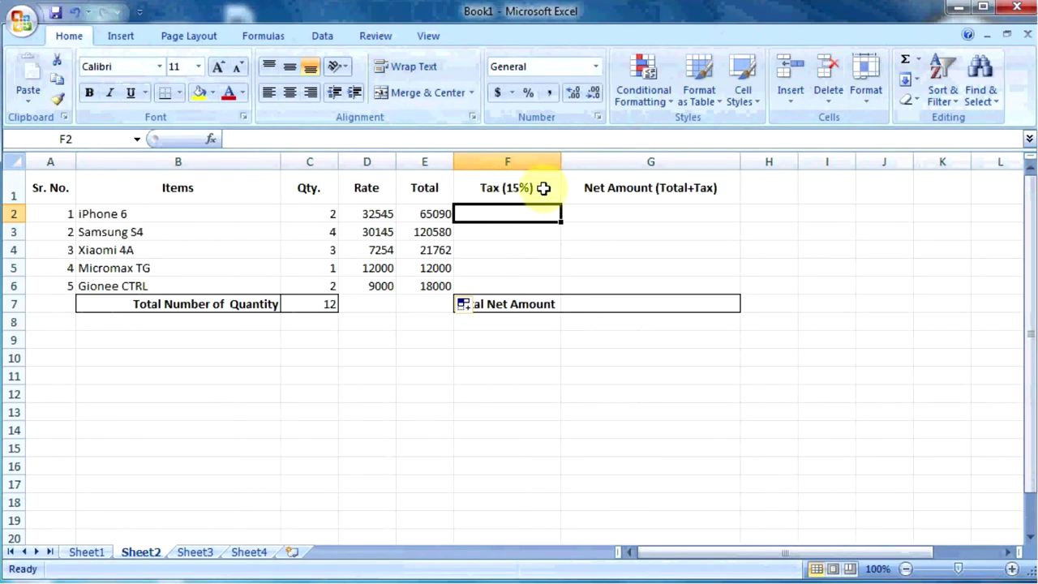
- Enter =E2*15% in F2, giving the iPhone 6 a tax of 9763.5
{"action": "left_click", "coordinate": [423, 213]}
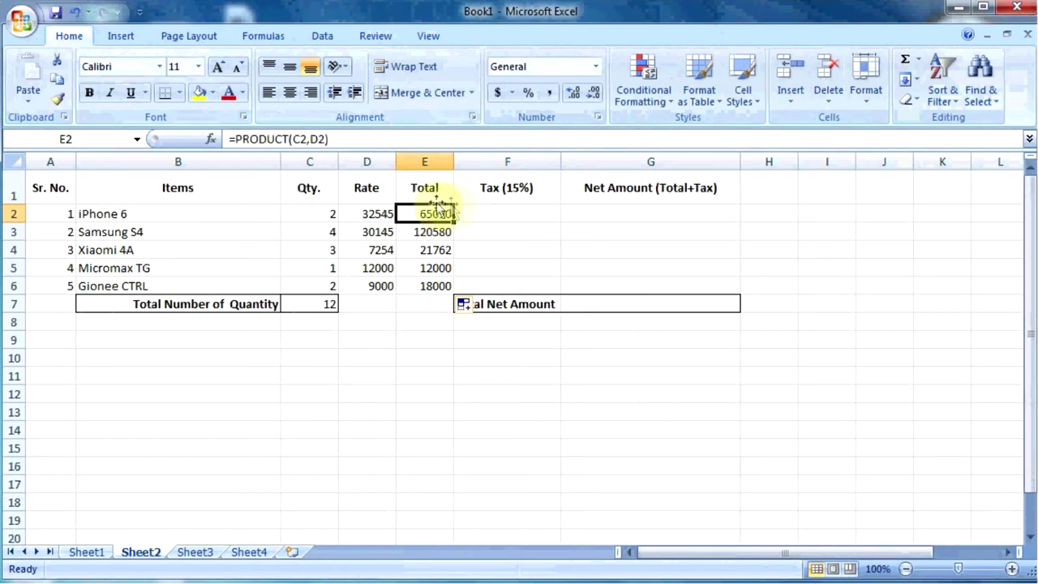
{"action": "left_click", "coordinate": [488, 213]}
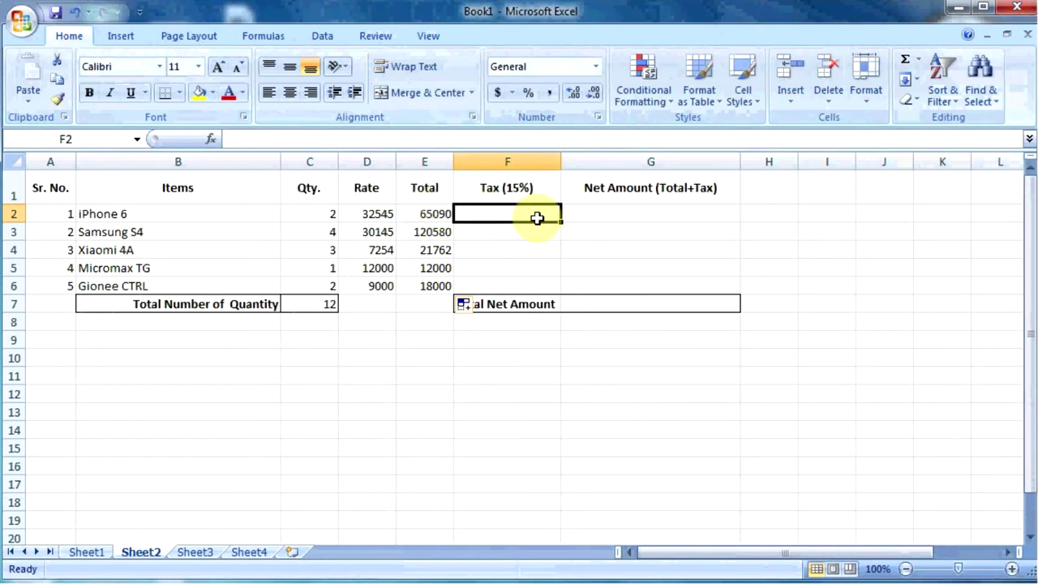
{"action": "left_click", "coordinate": [442, 218]}
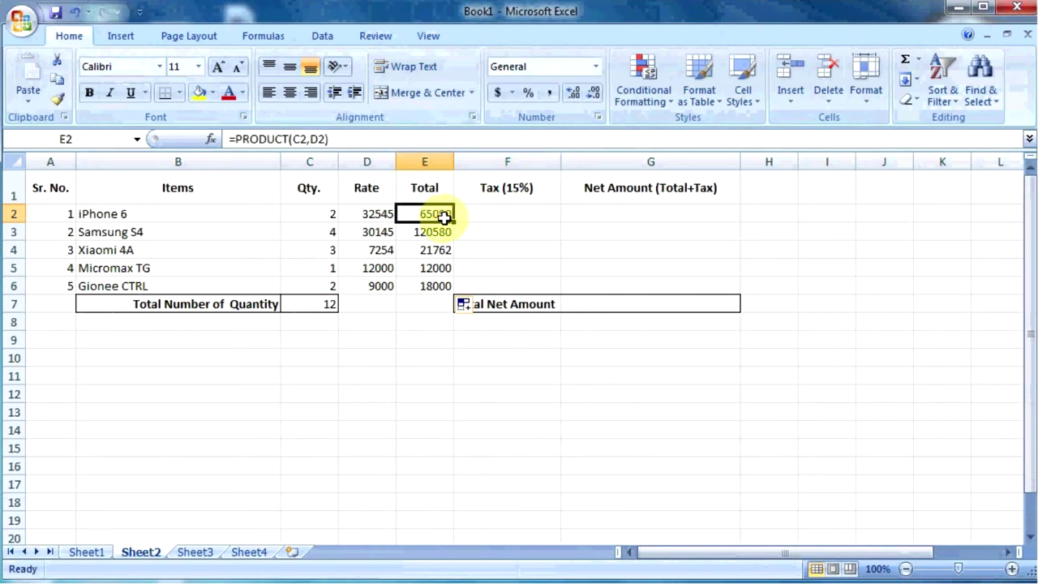
{"action": "left_click", "coordinate": [503, 193]}
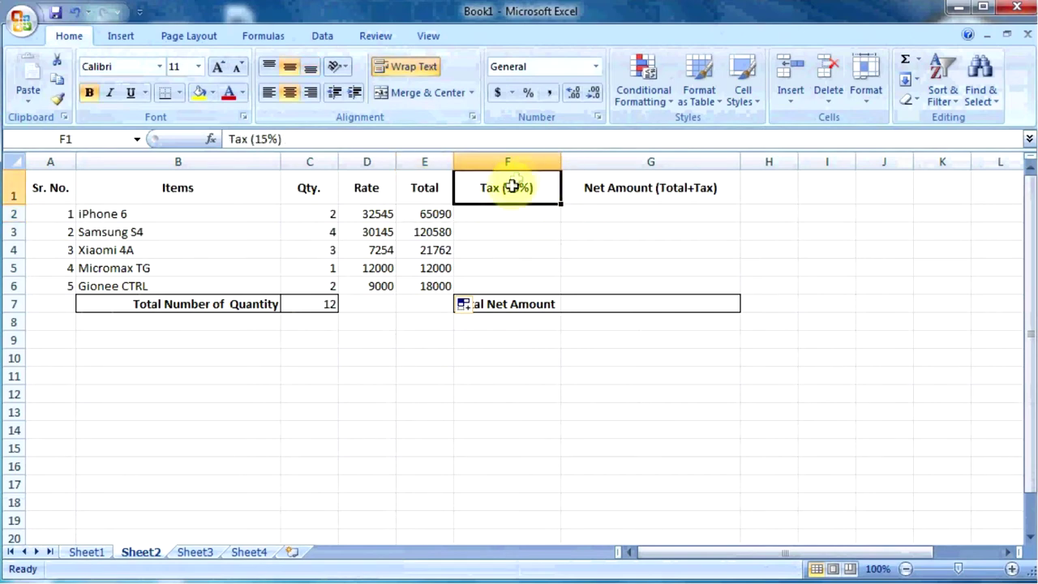
{"action": "left_click", "coordinate": [527, 216]}
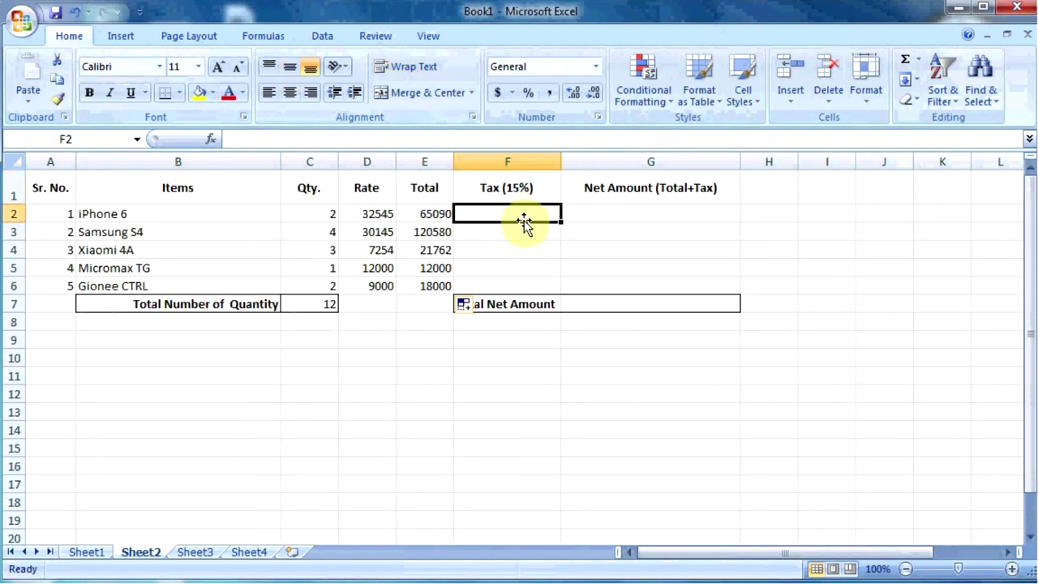
{"action": "type", "text": "="}
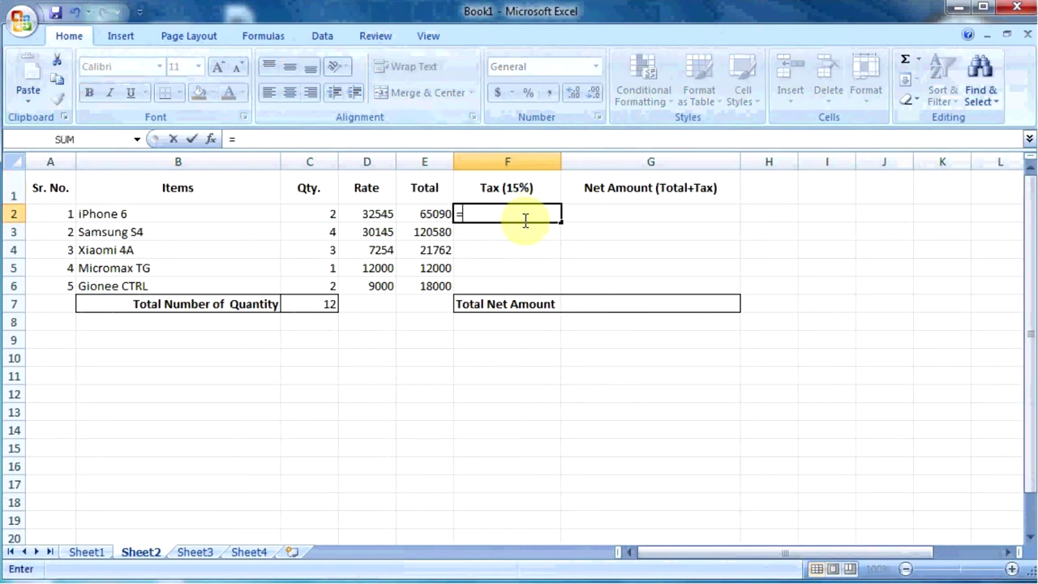
{"action": "left_click", "coordinate": [428, 216]}
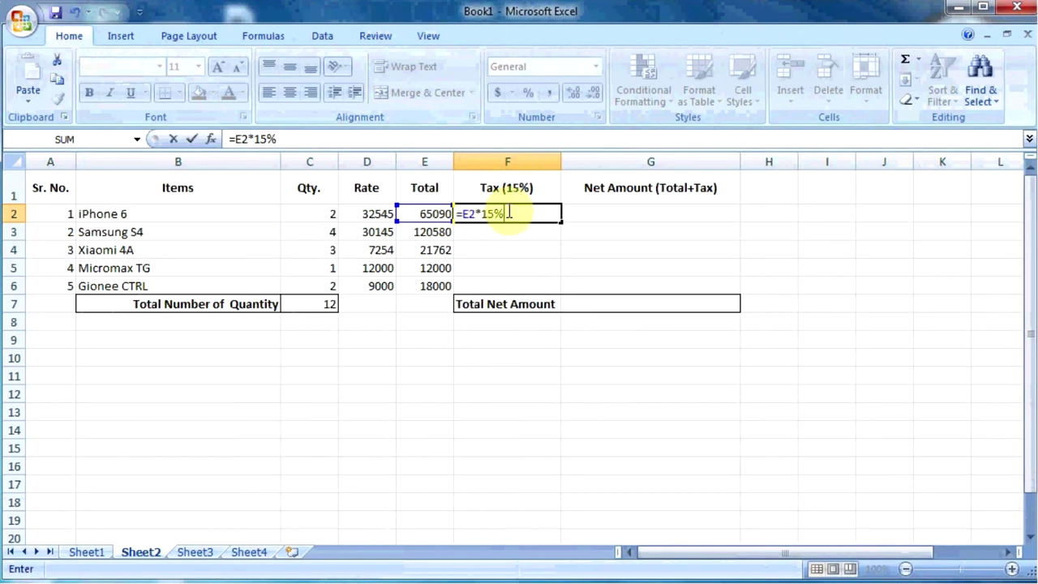
{"action": "key", "text": "Return"}
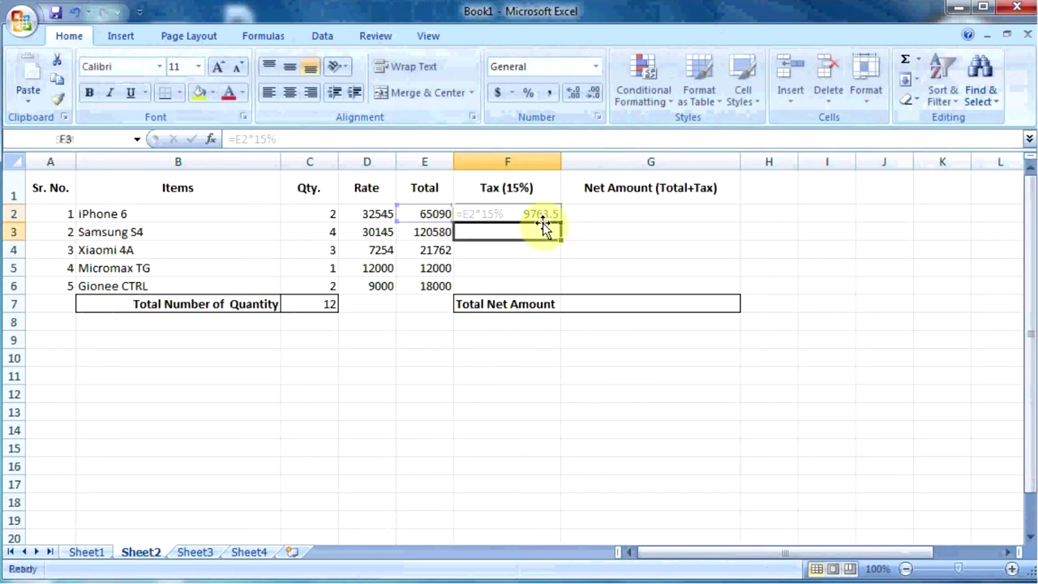
- Copy F2's tax formula down to F6, giving 18087, 3264.3, 1800 and 2700
{"action": "left_click", "coordinate": [549, 213]}
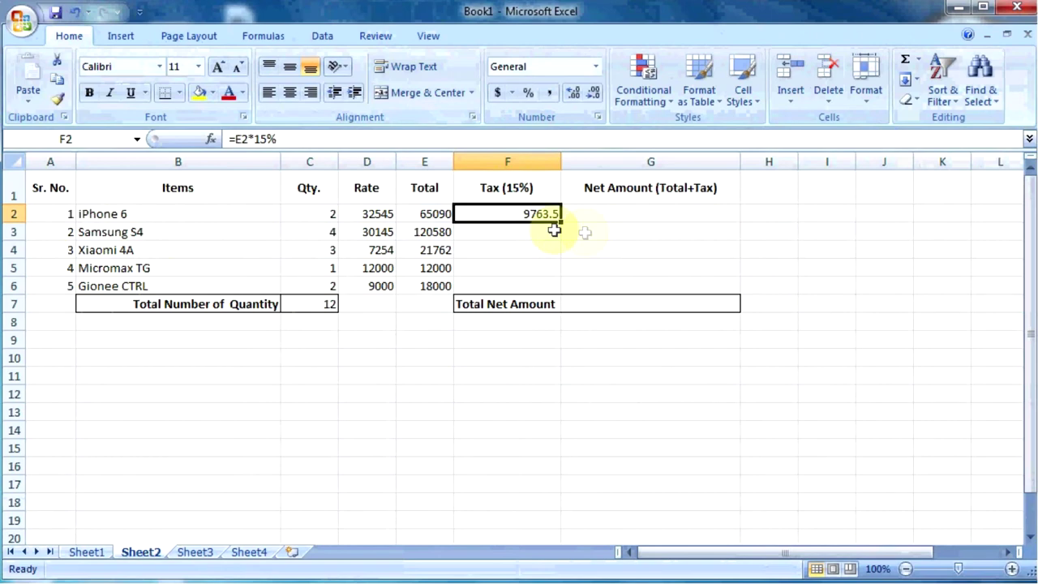
{"action": "left_click", "coordinate": [421, 213]}
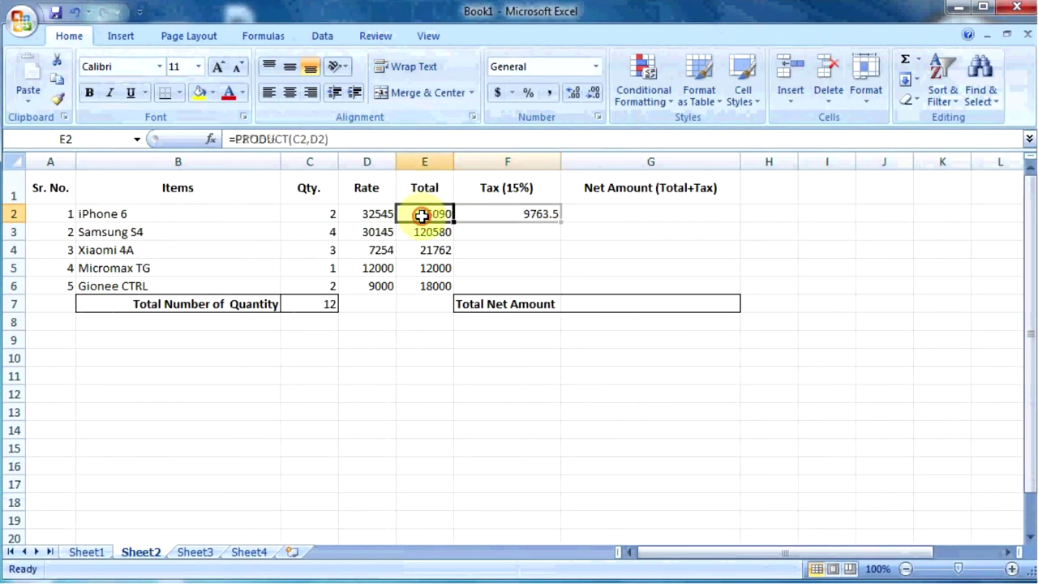
{"action": "left_click", "coordinate": [510, 213]}
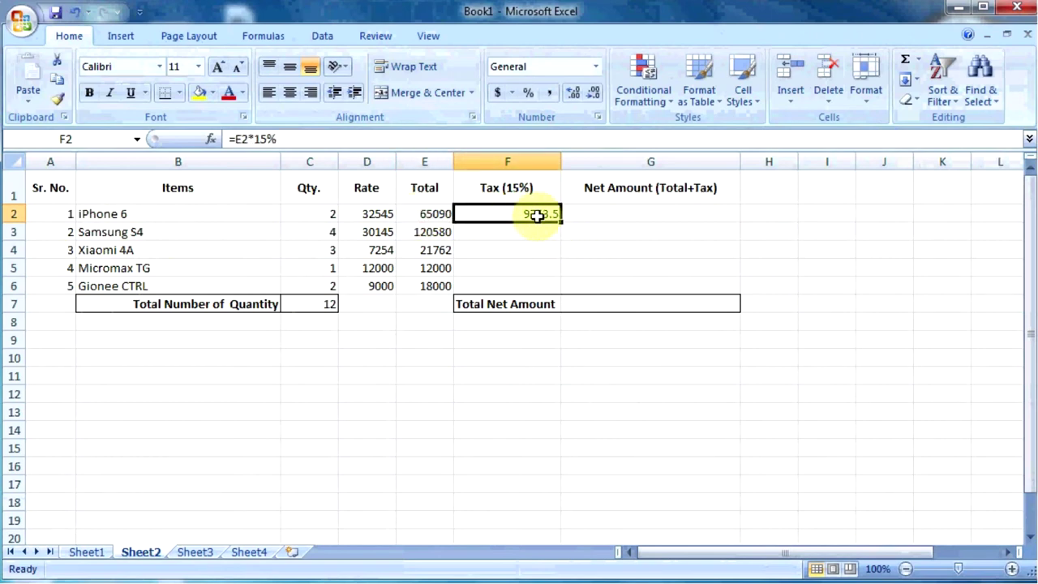
{"action": "left_click_drag", "start_coordinate": [492, 232], "coordinate": [494, 284]}
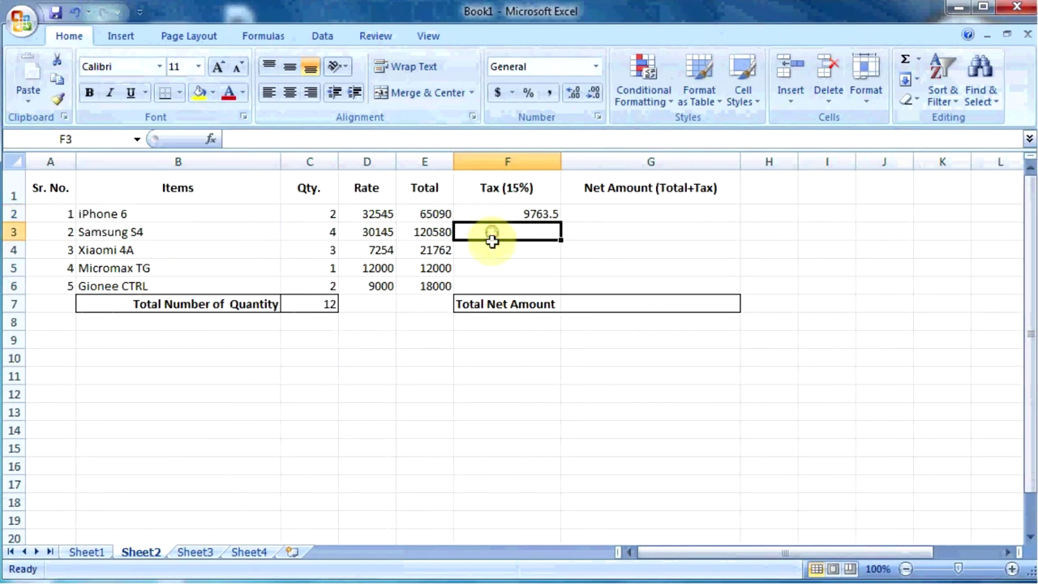
{"action": "left_click", "coordinate": [434, 232]}
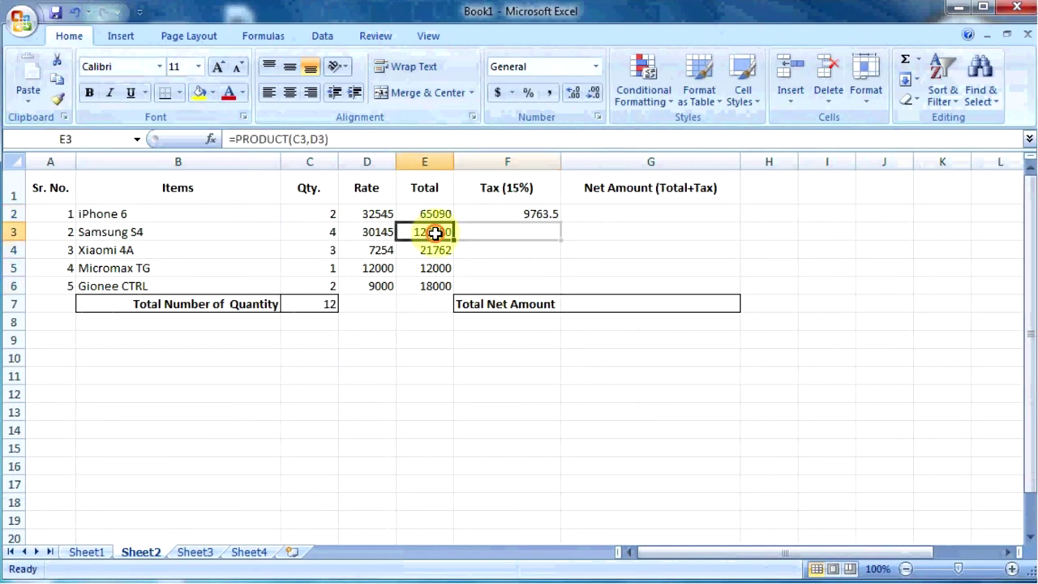
{"action": "left_click", "coordinate": [501, 231]}
{"action": "left_click", "coordinate": [513, 216]}
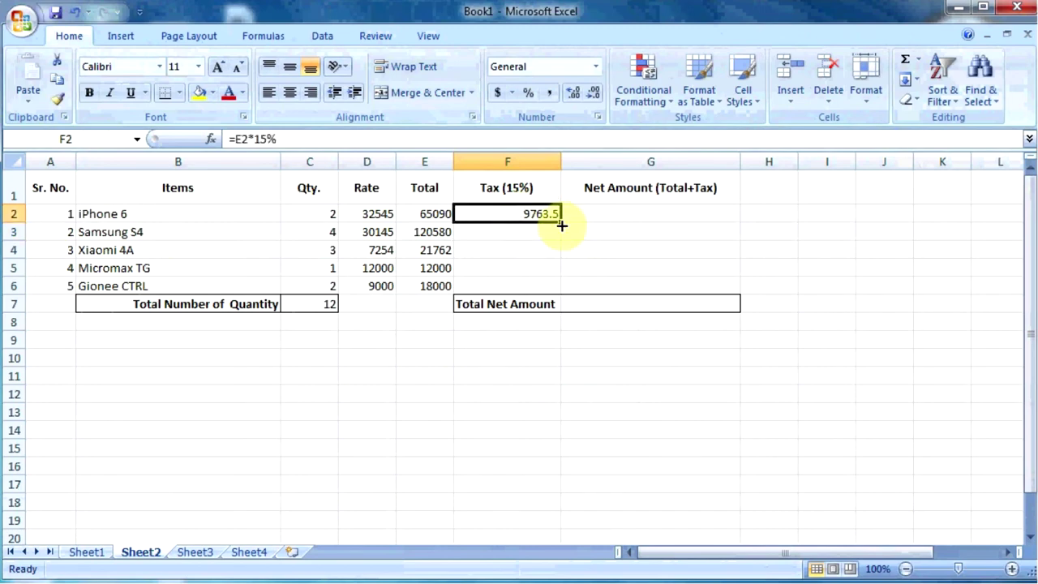
{"action": "left_click_drag", "start_coordinate": [559, 223], "coordinate": [557, 288]}
{"action": "left_click", "coordinate": [644, 246]}
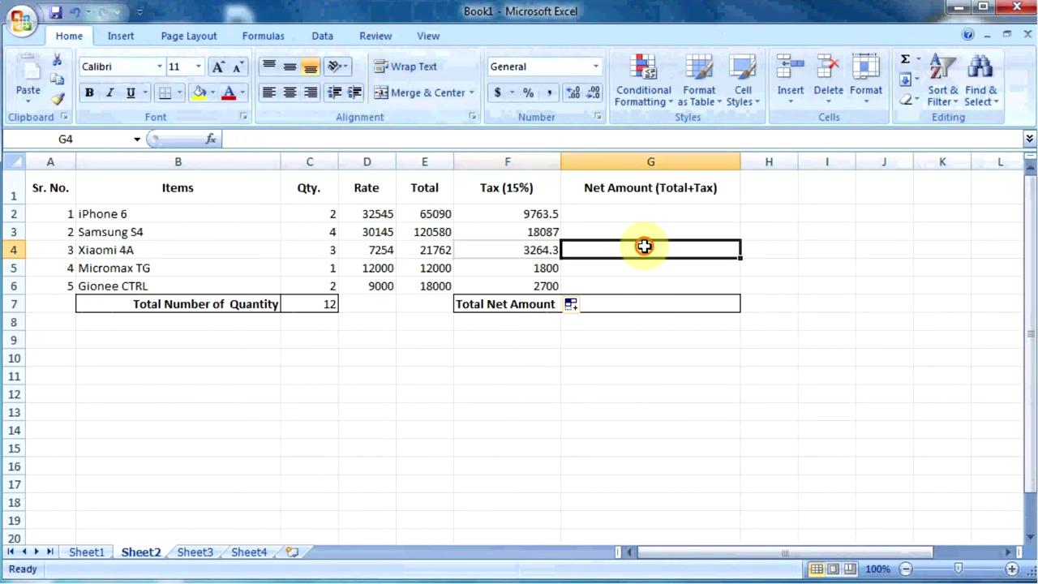
- Review the five totals alongside their 15% tax values
{"action": "left_click_drag", "start_coordinate": [429, 214], "coordinate": [438, 287]}
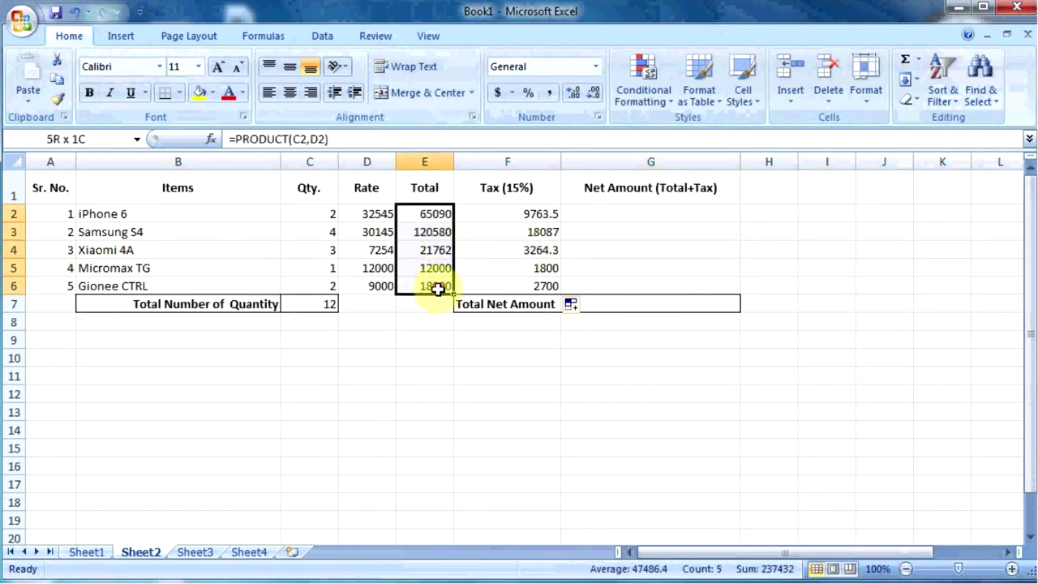
{"action": "left_click", "coordinate": [436, 248]}
{"action": "left_click", "coordinate": [533, 246]}
{"action": "left_click_drag", "start_coordinate": [538, 214], "coordinate": [541, 283]}
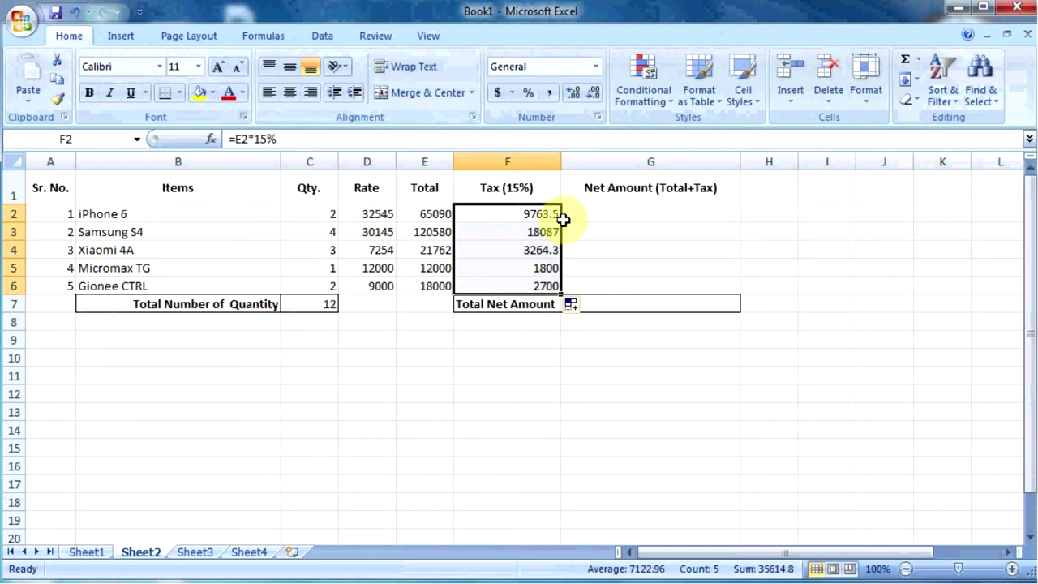
{"action": "left_click", "coordinate": [607, 211]}
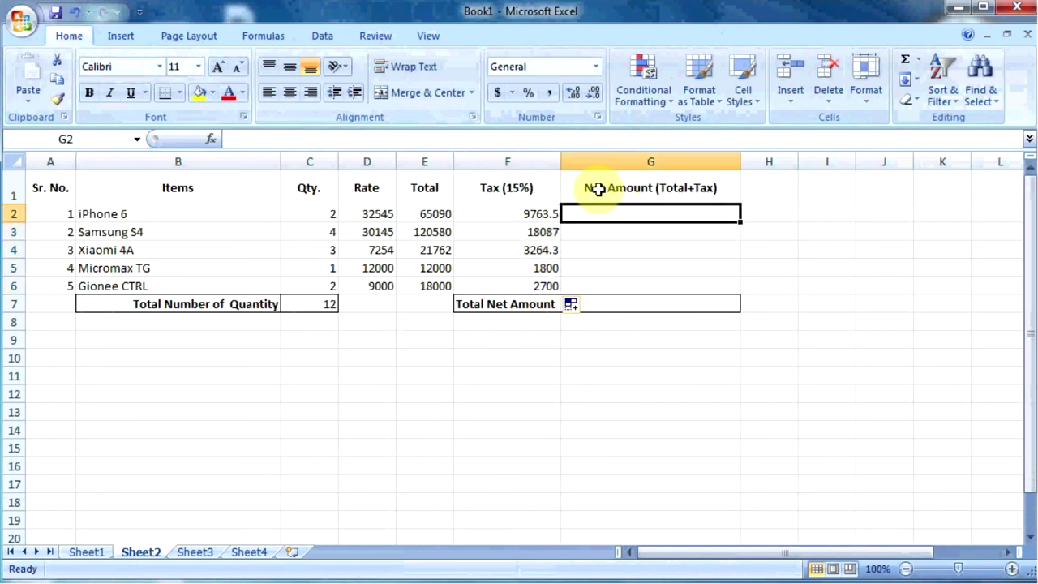
{"action": "left_click", "coordinate": [598, 189]}
{"action": "left_click", "coordinate": [506, 211]}
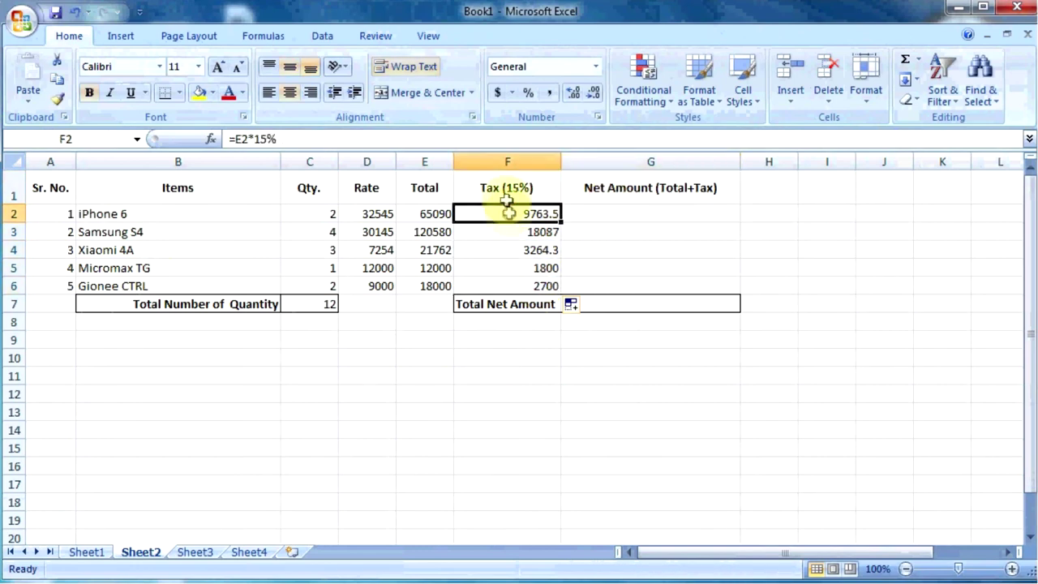
{"action": "left_click", "coordinate": [429, 213]}
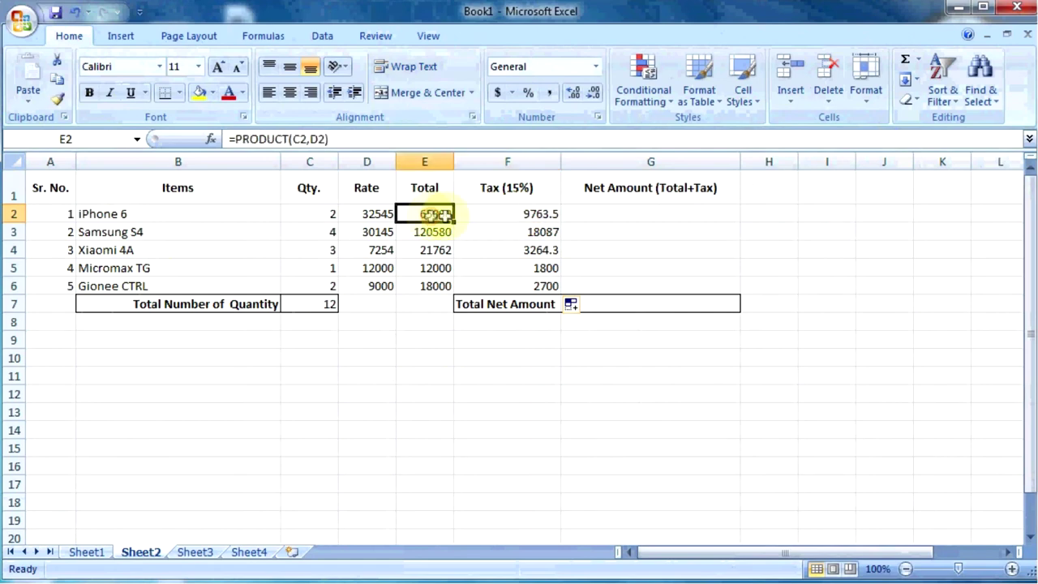
{"action": "left_click", "coordinate": [506, 214]}
- Show how Net Amount (Total+Tax) combines total and tax, opening the heading for editing
{"action": "left_click", "coordinate": [673, 210]}
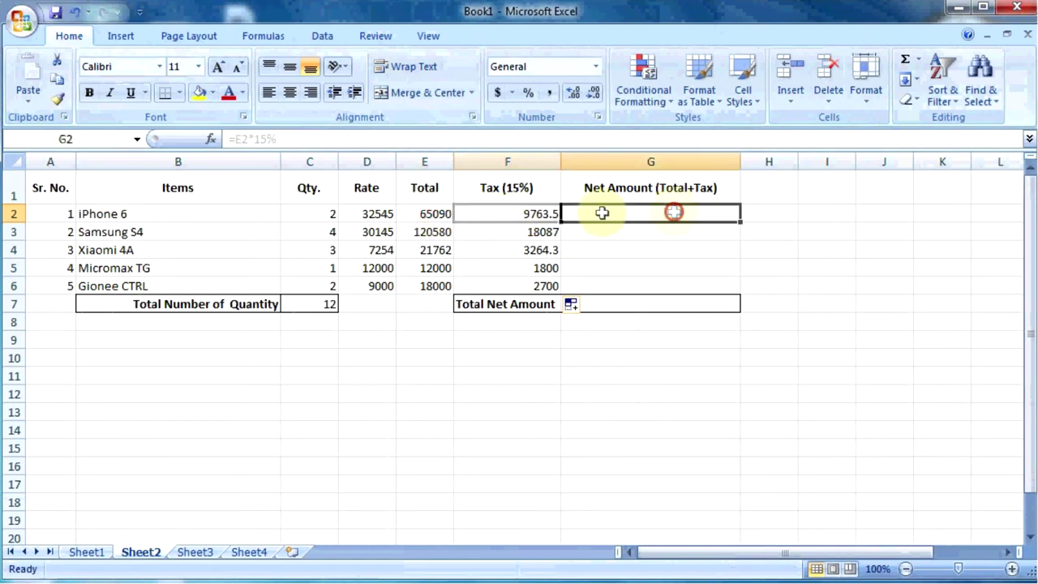
{"action": "left_click", "coordinate": [423, 211]}
{"action": "left_click", "coordinate": [520, 211]}
{"action": "left_click", "coordinate": [667, 211]}
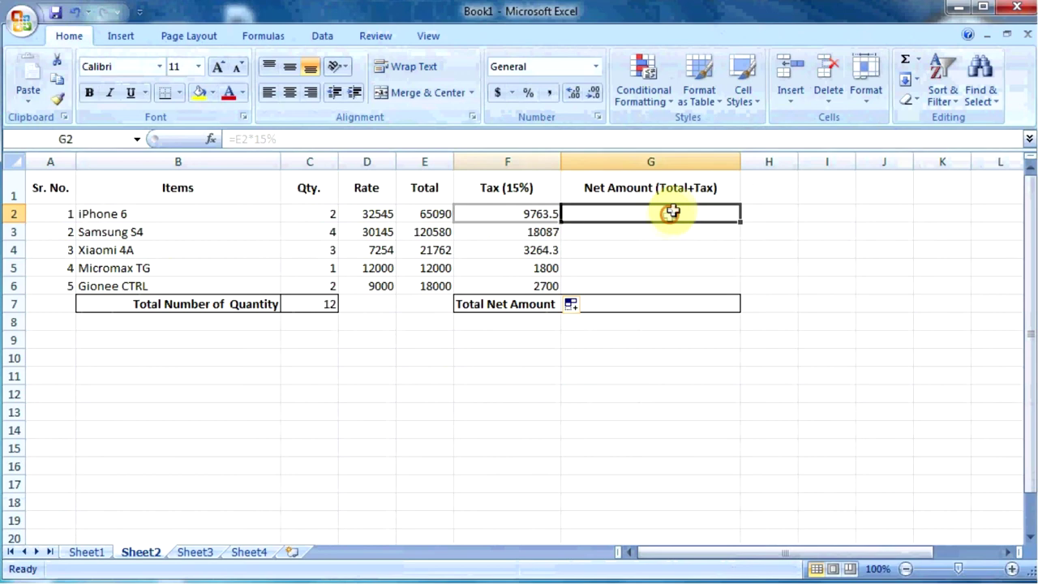
{"action": "left_click", "coordinate": [677, 187]}
{"action": "double_click", "coordinate": [685, 188]}
- Highlight the (Total+Tax) part of the Net Amount heading, leaving it unchanged
{"action": "left_click", "coordinate": [659, 187]}
{"action": "left_click_drag", "start_coordinate": [657, 189], "coordinate": [724, 188]}
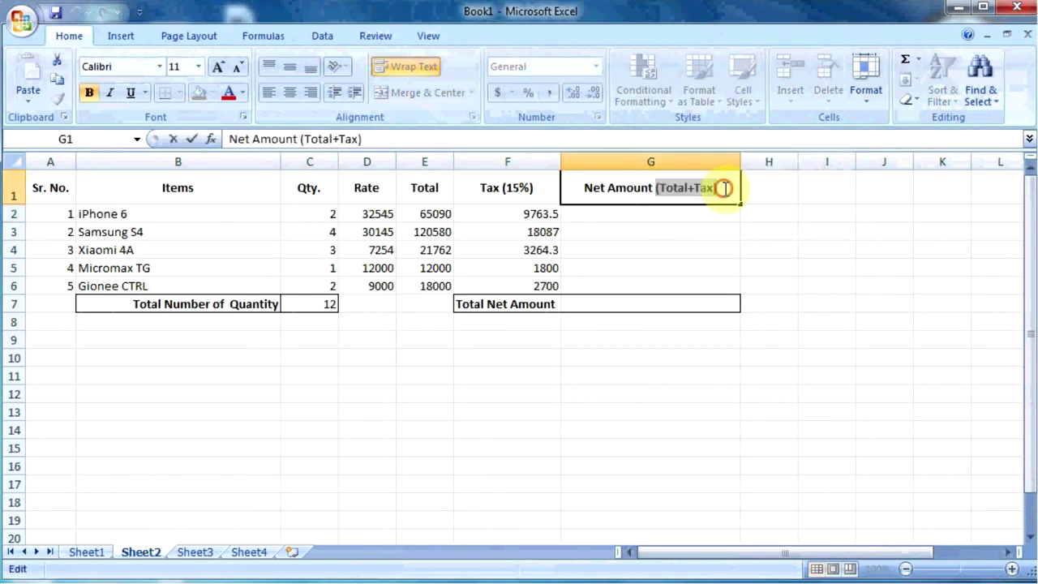
{"action": "left_click", "coordinate": [659, 224]}
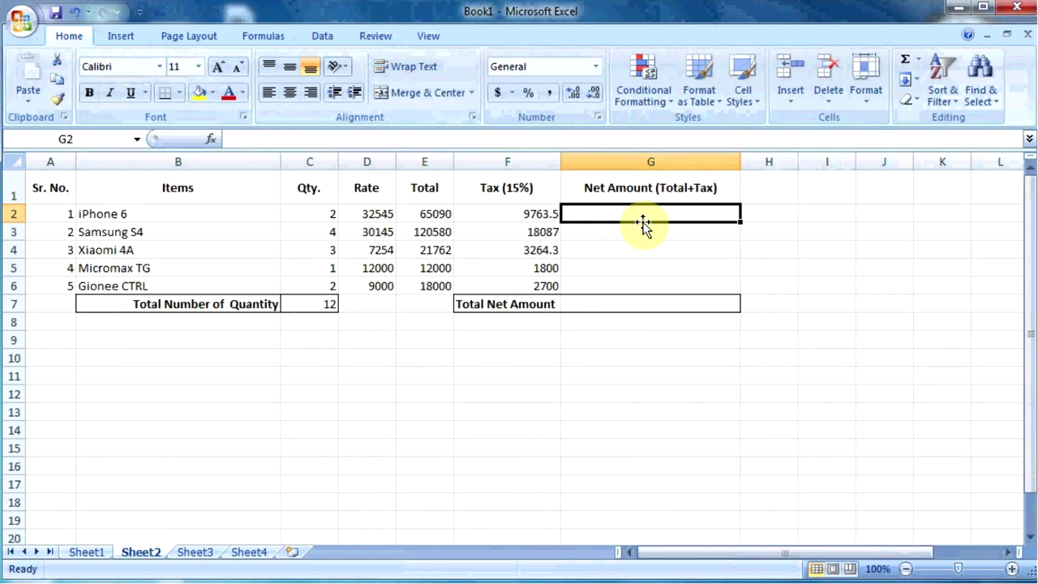
- Enter =SUM(E2,F2) in G2 for the iPhone 6 net amount of 74853.5
{"action": "type", "text": "=su"}
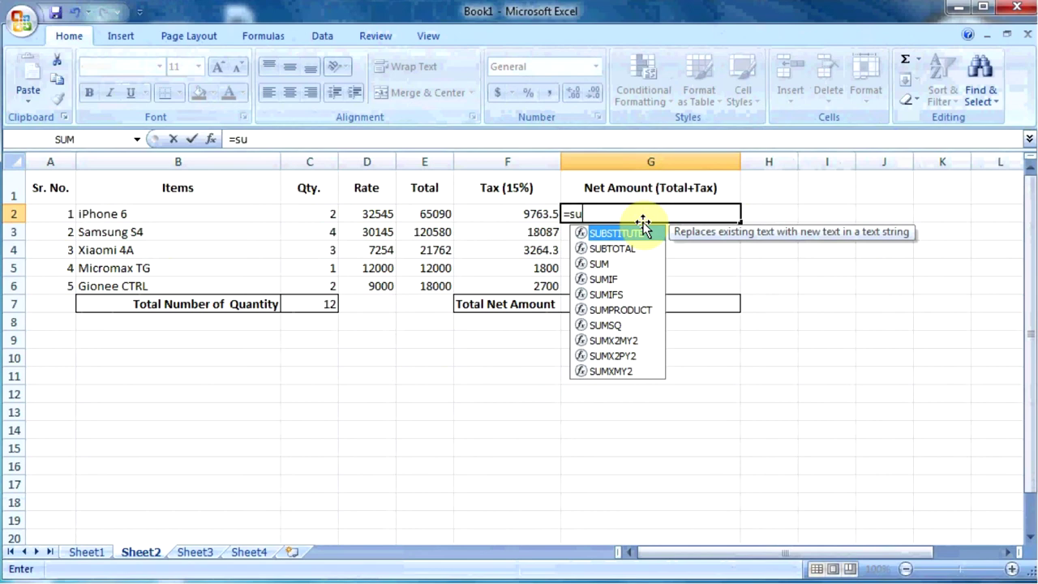
{"action": "type", "text": "m("}
{"action": "left_click", "coordinate": [429, 214]}
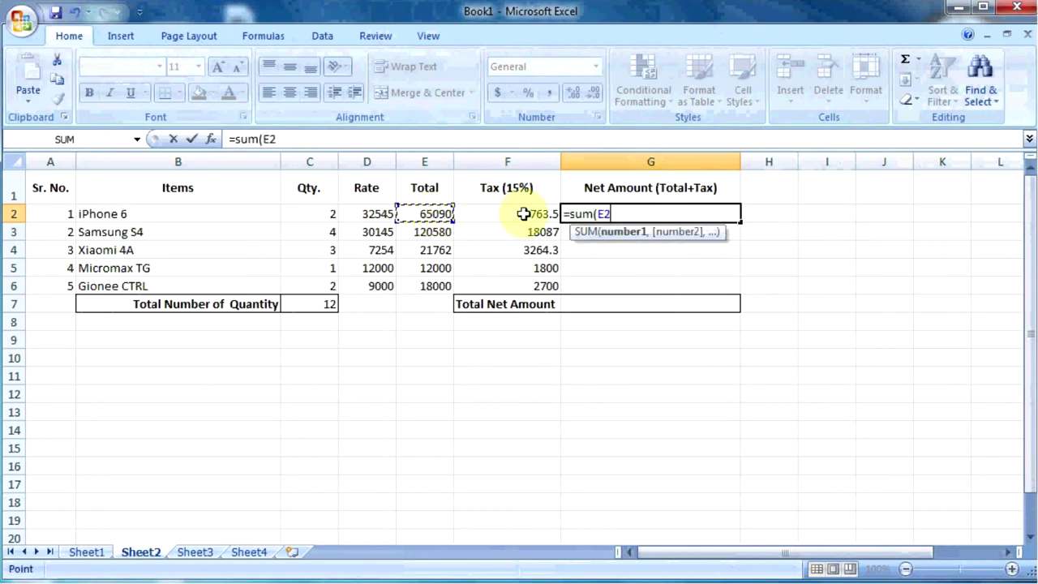
{"action": "type", "text": ","}
{"action": "left_click", "coordinate": [530, 214]}
{"action": "type", "text": ")"}
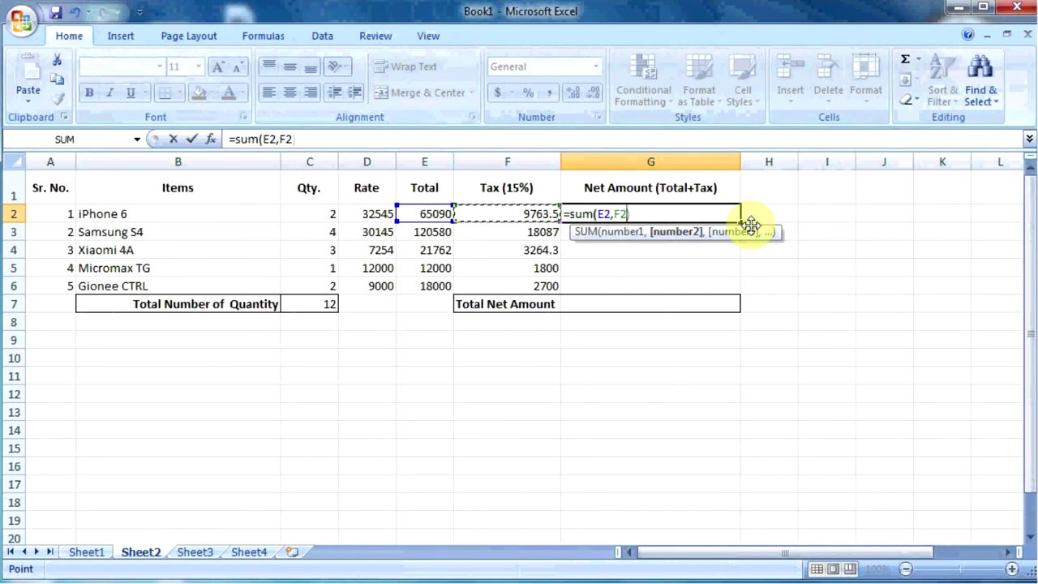
{"action": "key", "text": "Return"}
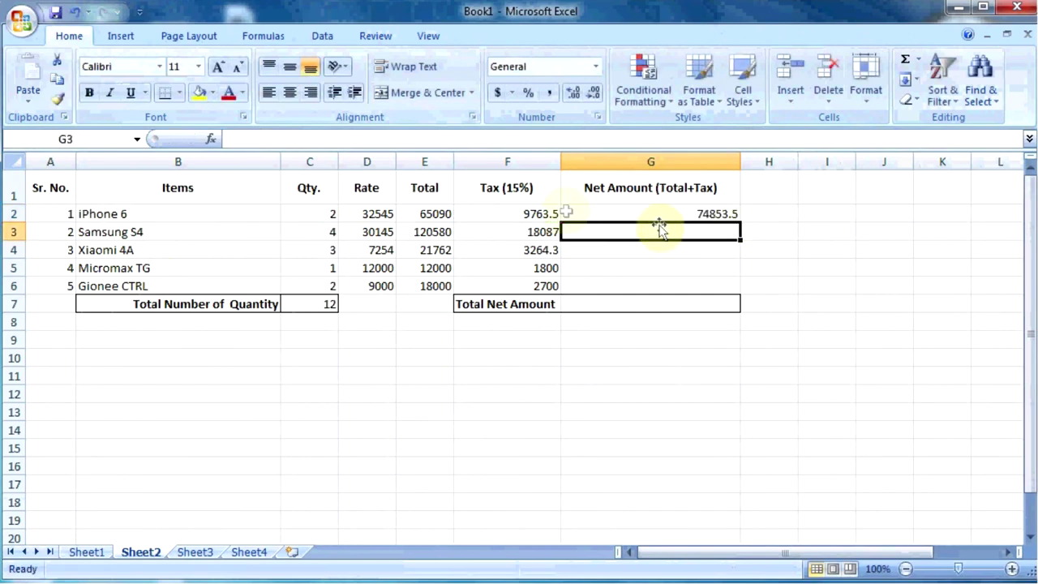
{"action": "left_click", "coordinate": [726, 214]}
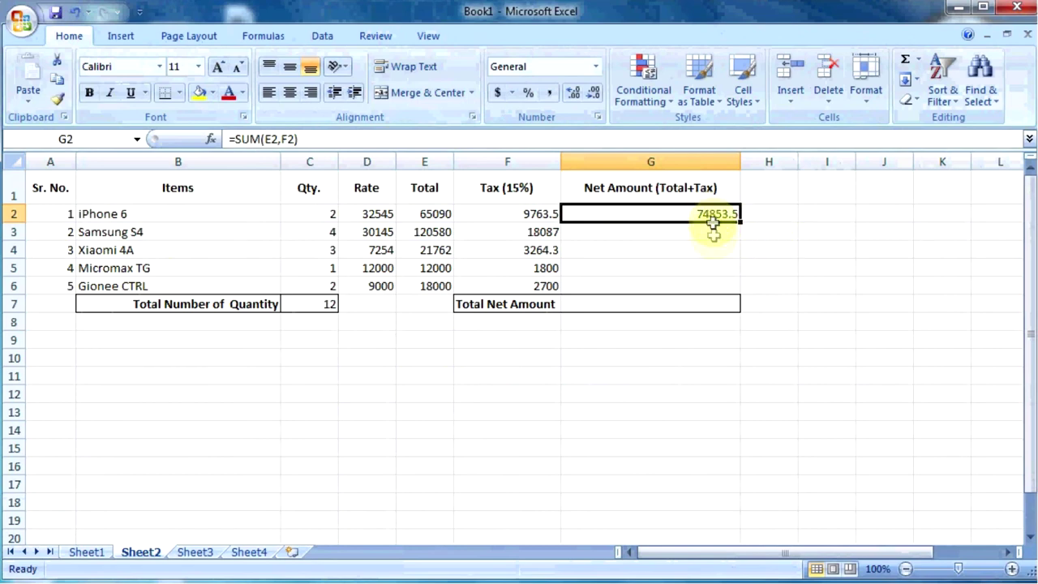
{"action": "left_click_drag", "start_coordinate": [743, 221], "coordinate": [742, 291]}
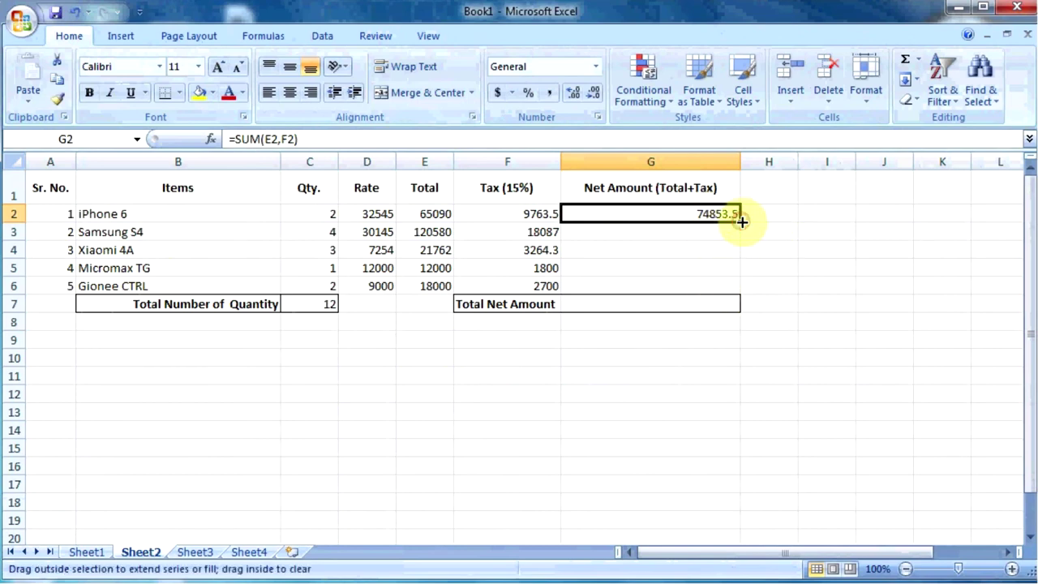
- Finish copying the net amount formula down to G6 and check the copied formula
{"action": "left_click", "coordinate": [793, 269]}
{"action": "left_click", "coordinate": [703, 282]}
{"action": "left_click", "coordinate": [677, 213]}
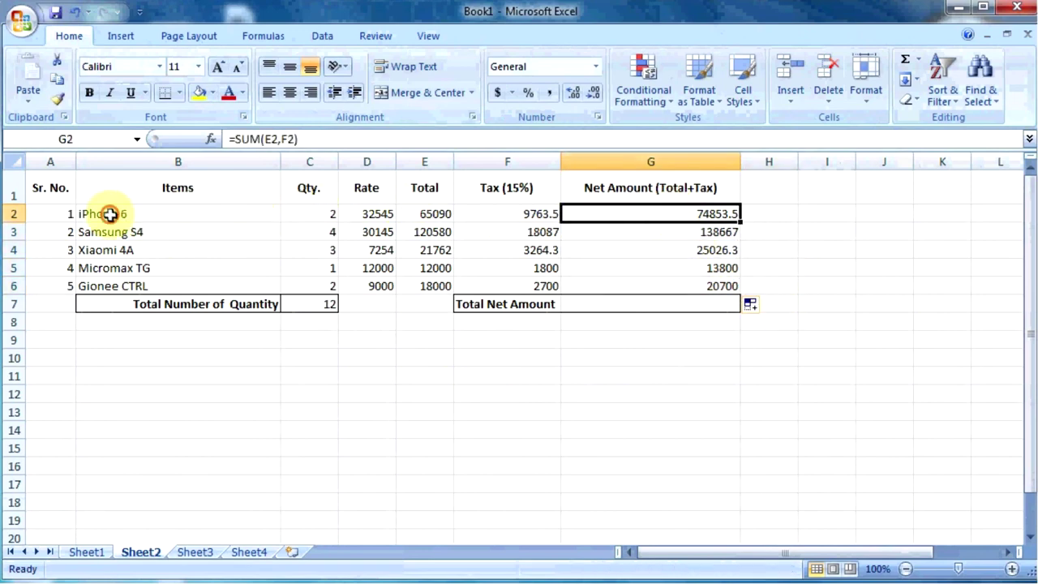
{"action": "left_click_drag", "start_coordinate": [109, 213], "coordinate": [604, 219]}
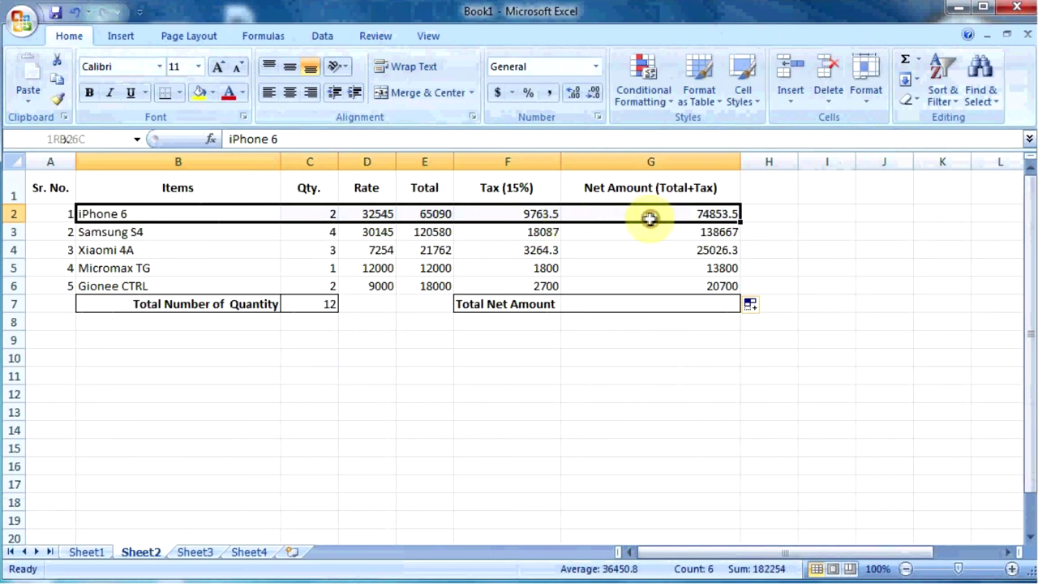
- Select net amounts G2:G6 to preview their sum, then pick G7 for the total
{"action": "left_click", "coordinate": [725, 214]}
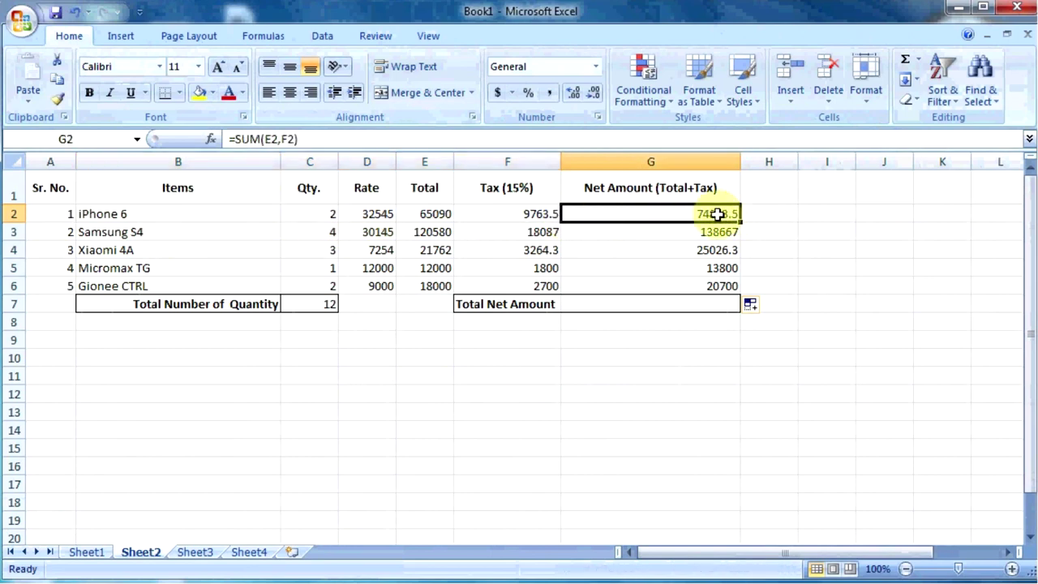
{"action": "left_click_drag", "start_coordinate": [718, 214], "coordinate": [719, 285]}
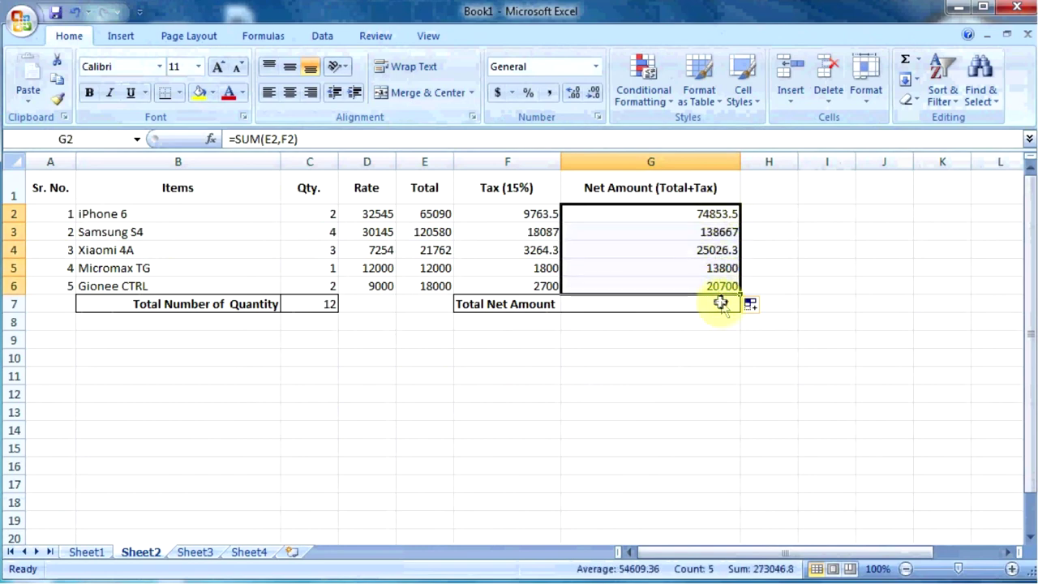
{"action": "left_click", "coordinate": [721, 304]}
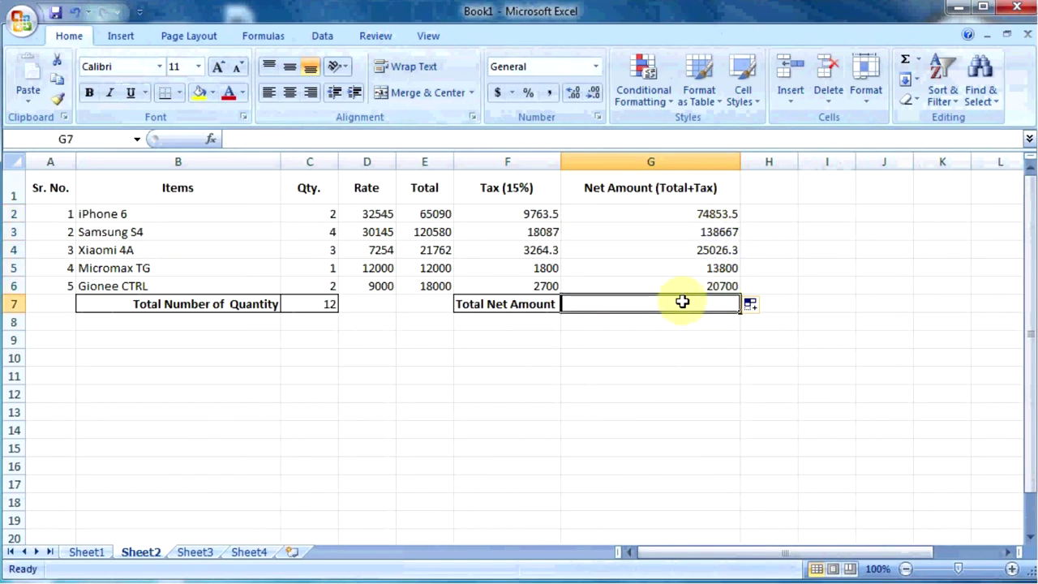
{"action": "left_click_drag", "start_coordinate": [689, 213], "coordinate": [691, 287]}
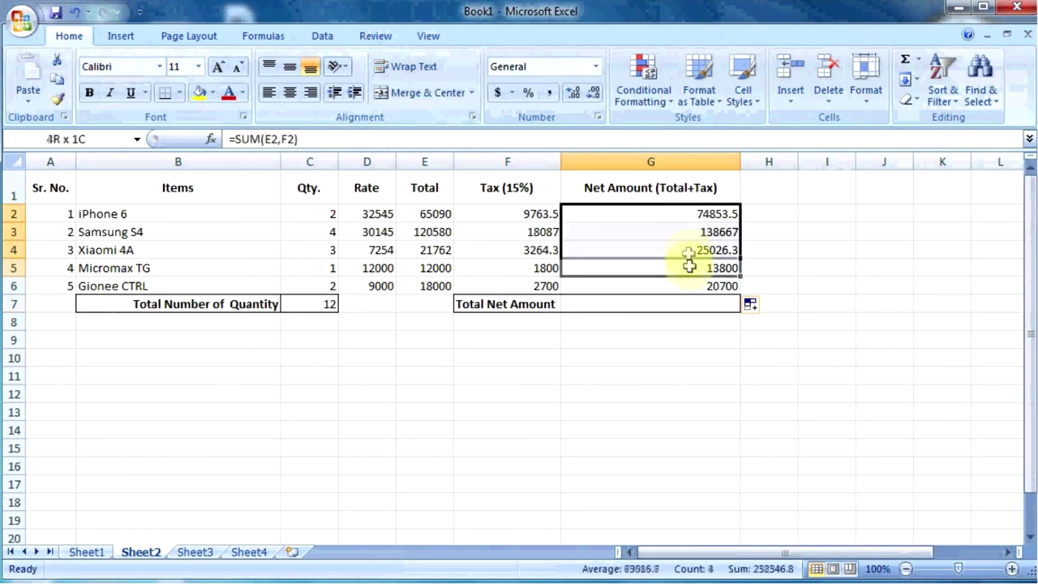
{"action": "left_click", "coordinate": [672, 306]}
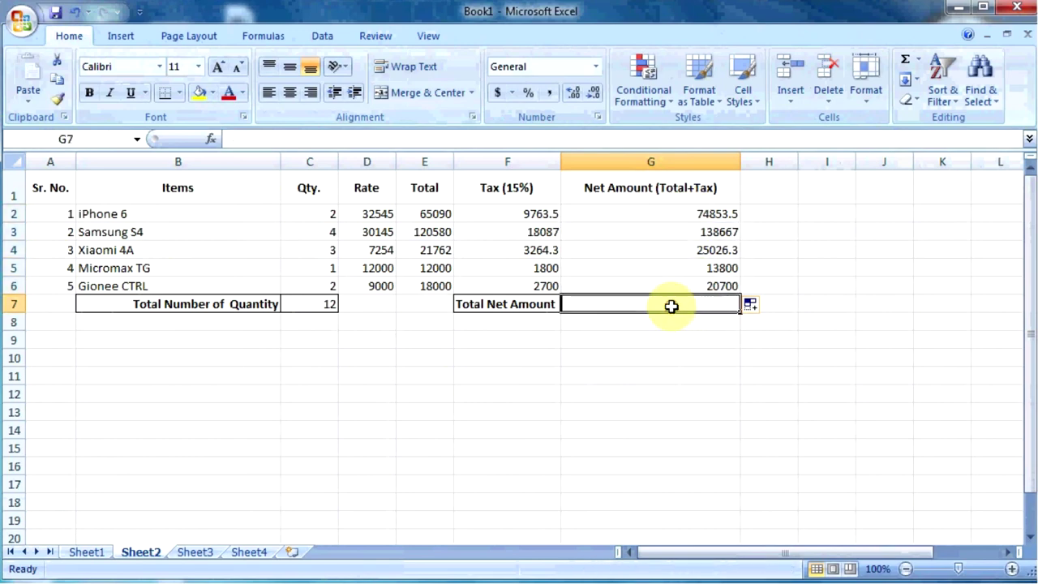
- Enter =SUM(G2:G6) in G7 for a Total Net Amount of 273046.8
{"action": "type", "text": "="}
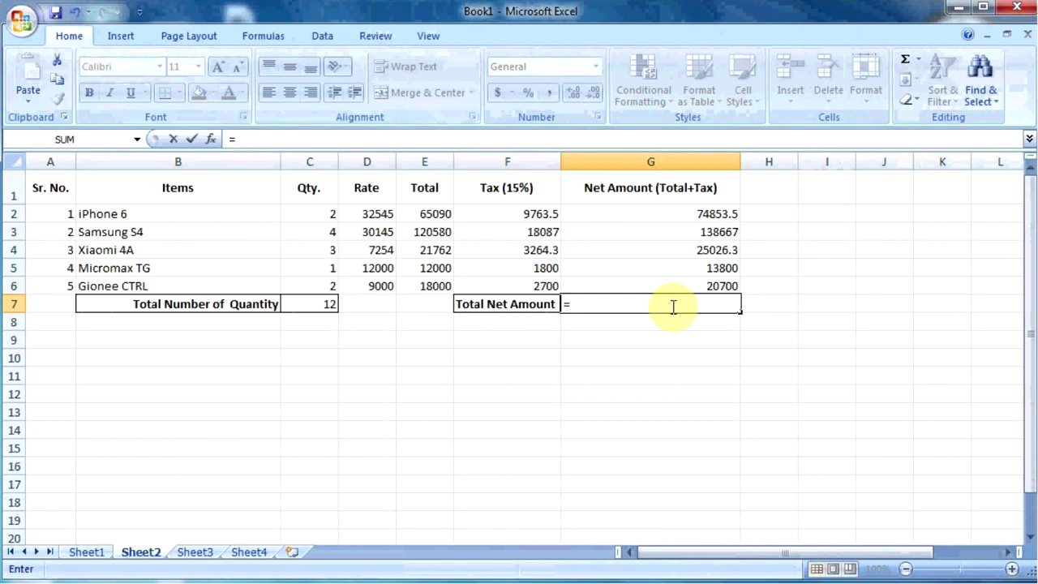
{"action": "type", "text": "sum"}
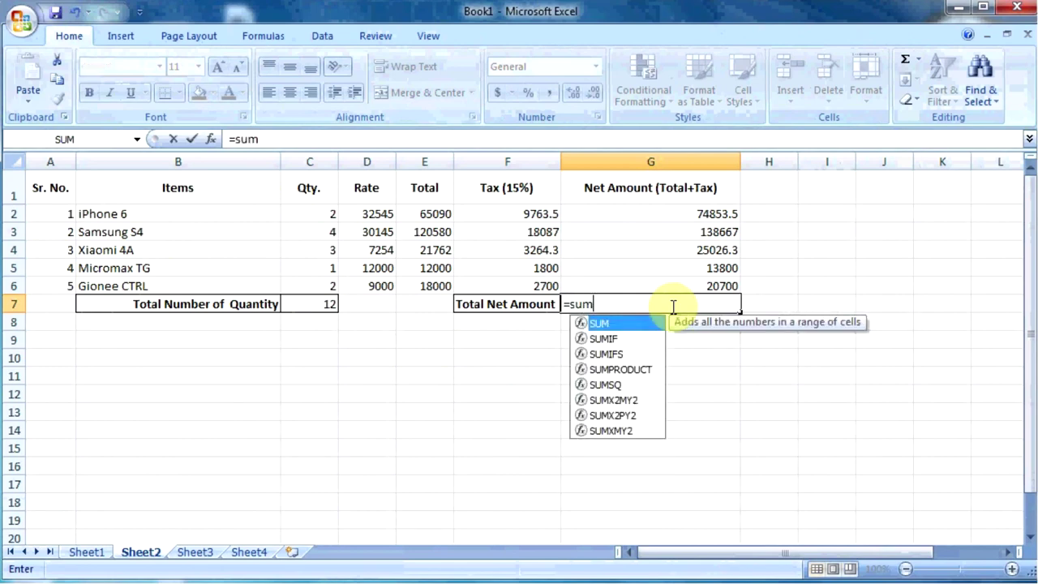
{"action": "type", "text": "("}
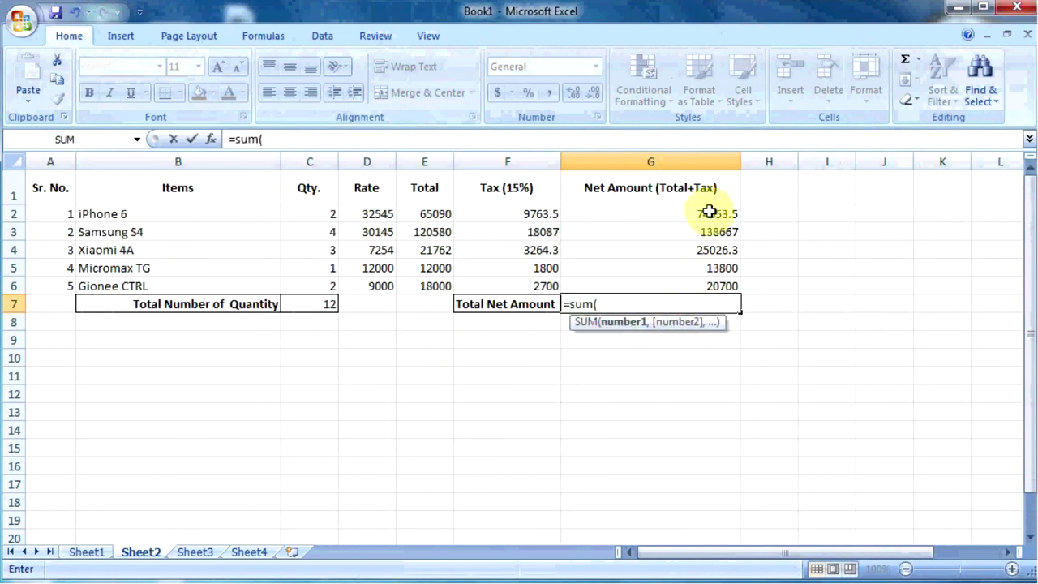
{"action": "left_click_drag", "start_coordinate": [709, 212], "coordinate": [711, 281]}
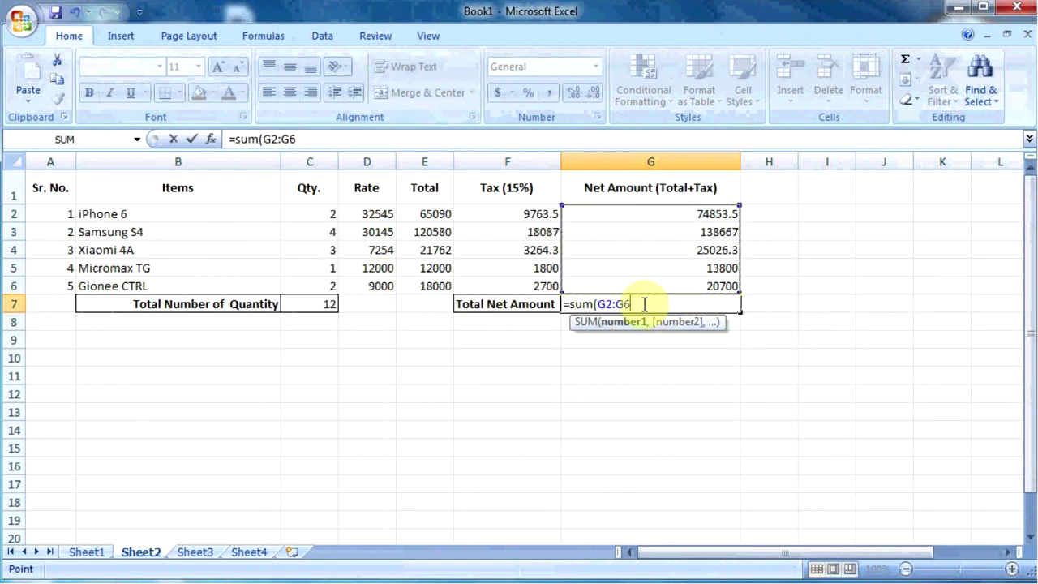
{"action": "type", "text": ")"}
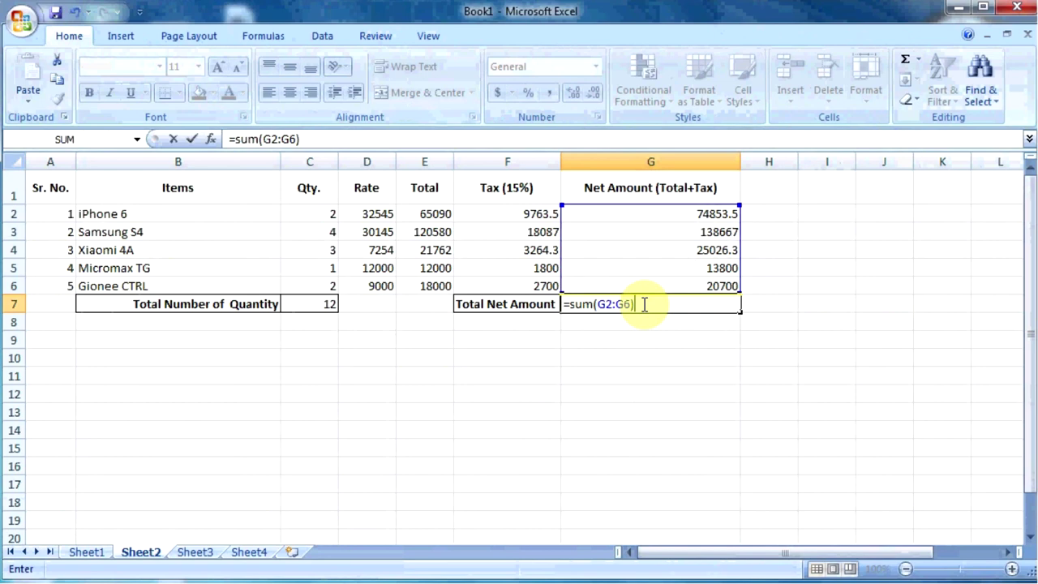
{"action": "key", "text": "Return"}
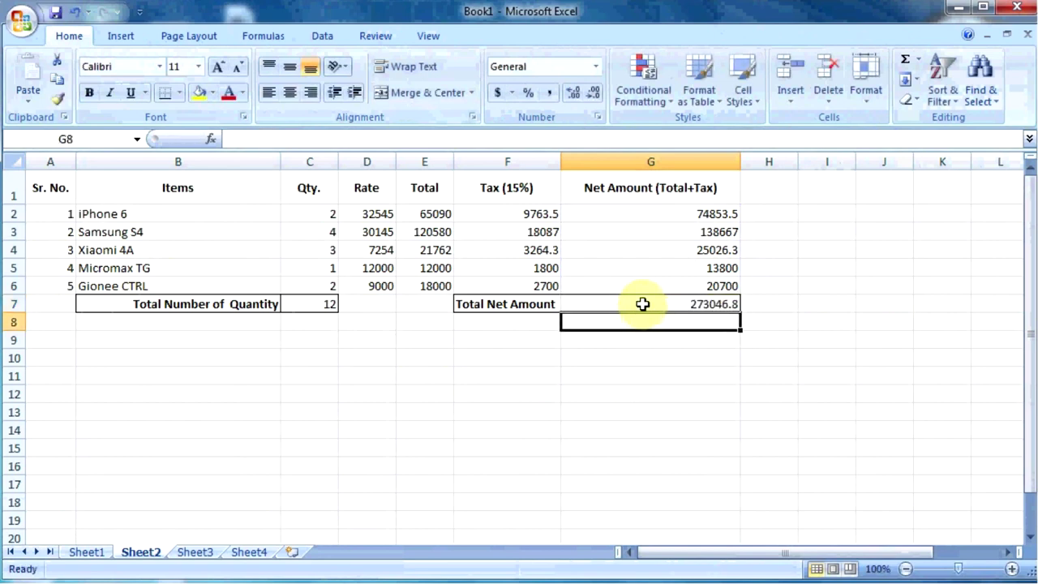
{"action": "left_click", "coordinate": [642, 303]}
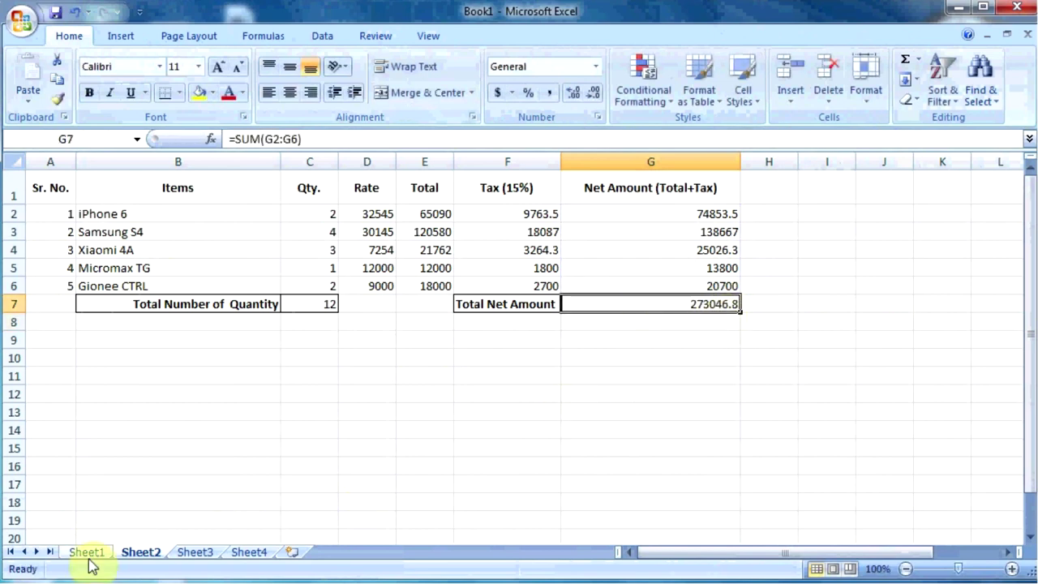
- On Sheet1, select the whole SUM formula of Total Net Amount cell G7 to replace it
{"action": "left_click", "coordinate": [87, 558]}
{"action": "left_click", "coordinate": [696, 309]}
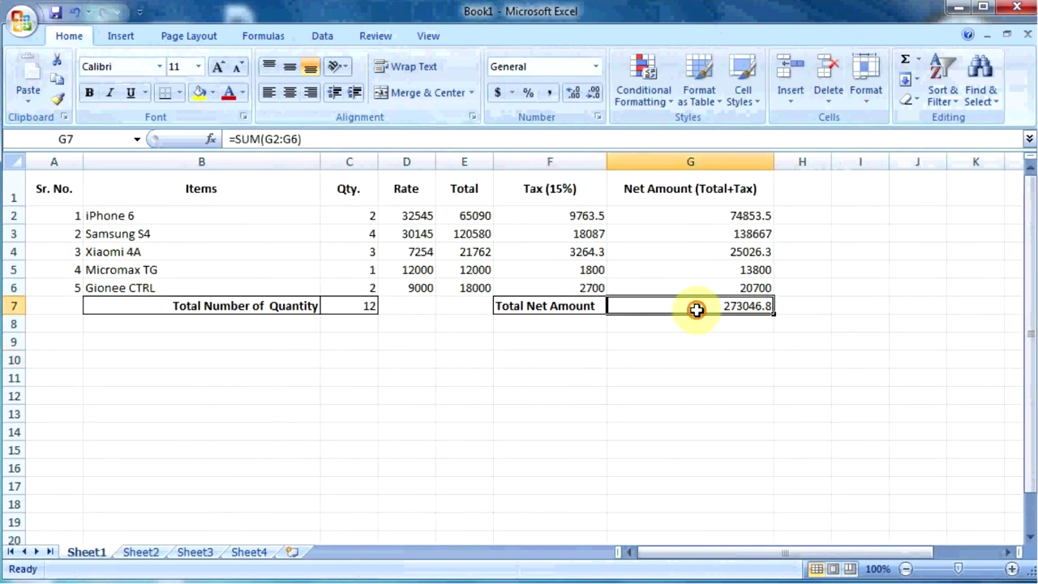
{"action": "left_click", "coordinate": [305, 139]}
{"action": "left_click_drag", "start_coordinate": [305, 139], "coordinate": [230, 139]}
- Replace it with a cross-sheet reference to Sheet2, currently =Sheet2!H10
{"action": "left_click", "coordinate": [141, 553]}
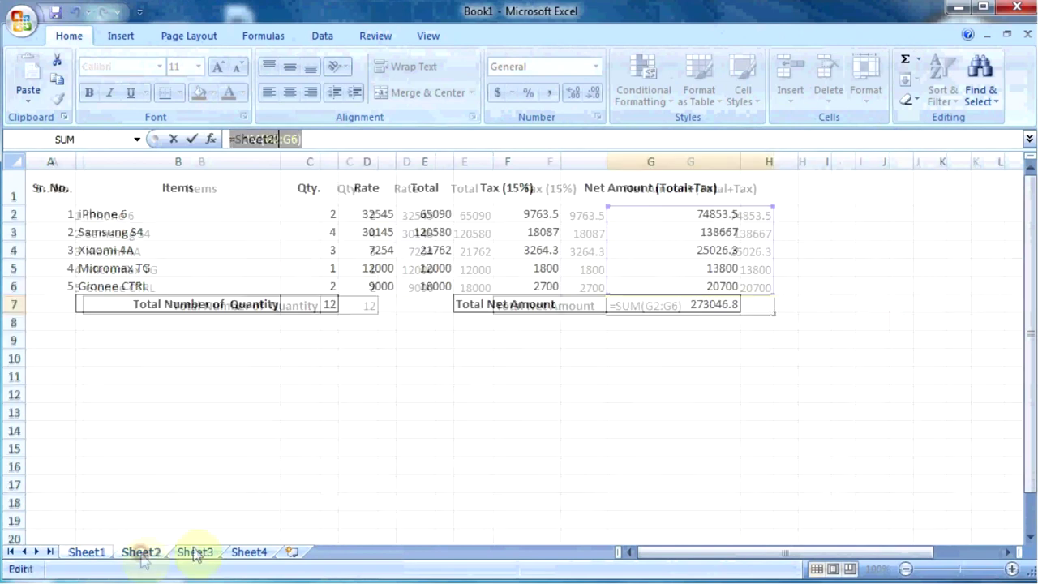
{"action": "left_click", "coordinate": [695, 302]}
{"action": "left_click", "coordinate": [750, 328]}
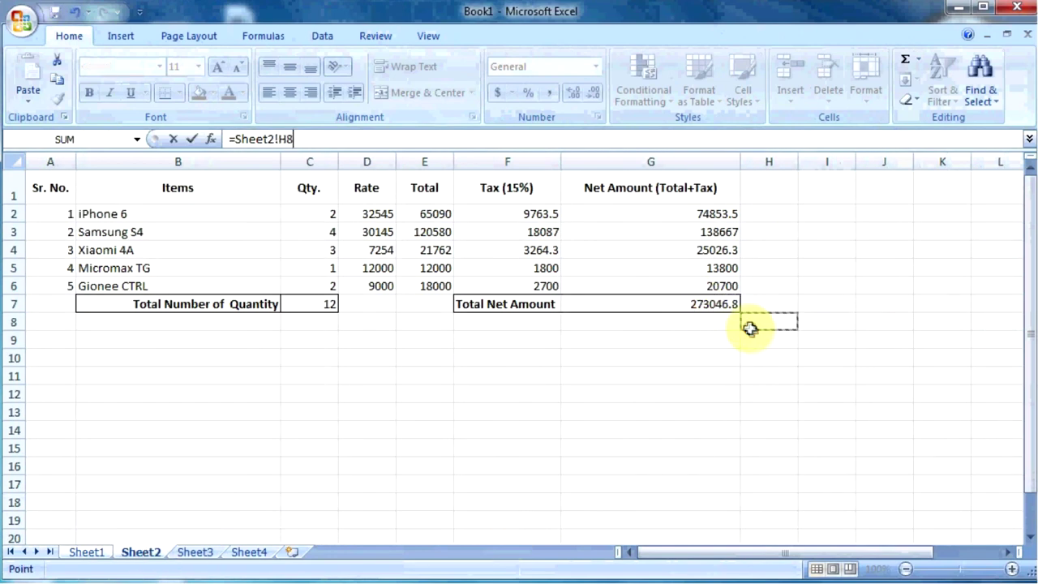
{"action": "left_click", "coordinate": [761, 358]}
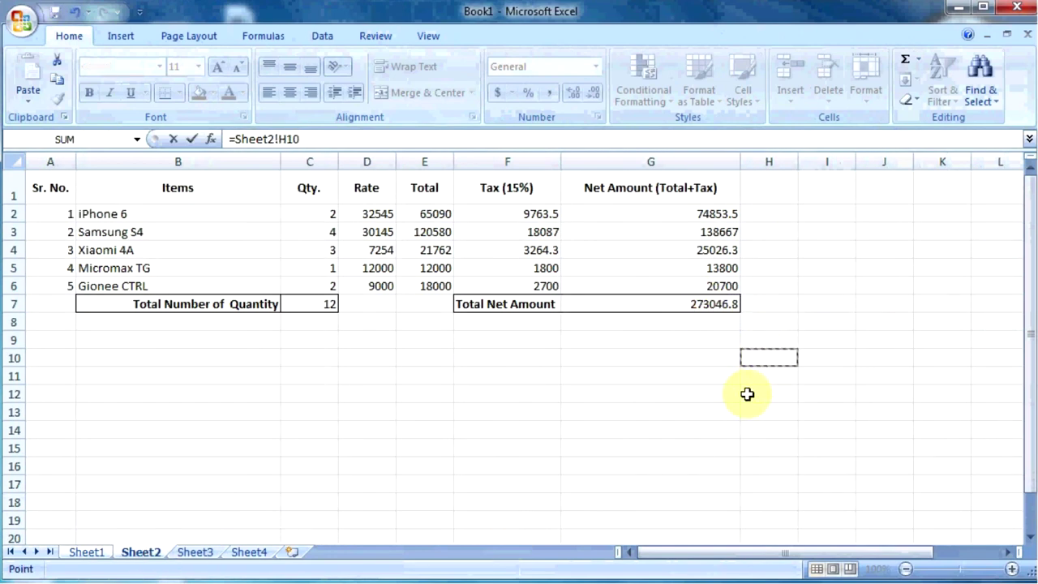